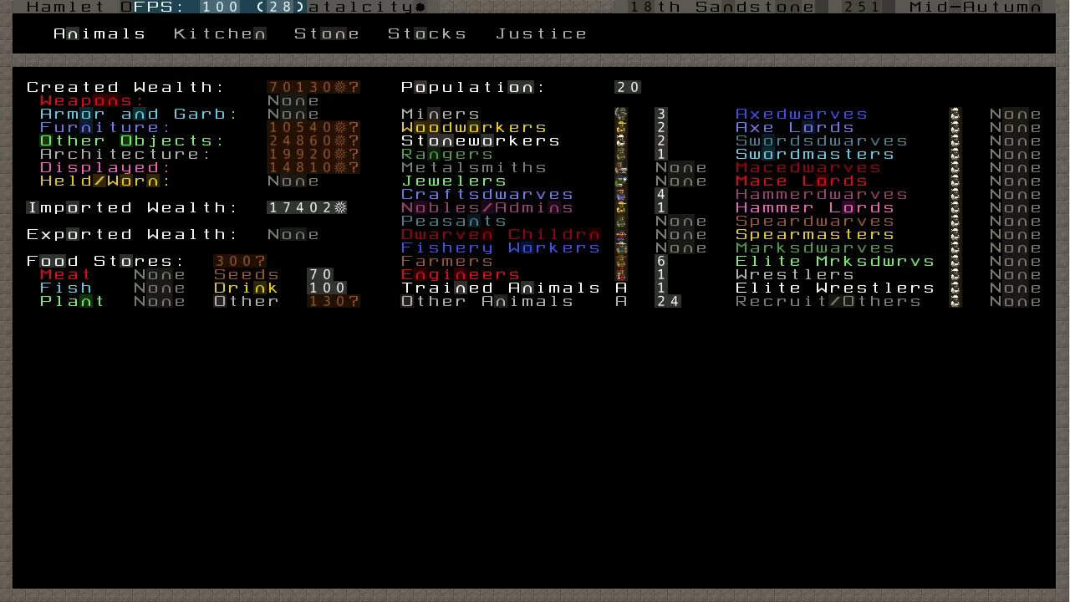
Leave the fortress status screen, switch to the Lazy Newb Pack launcher and run the Dwarf Therapist splintermind-attributes utility
key("Escape")
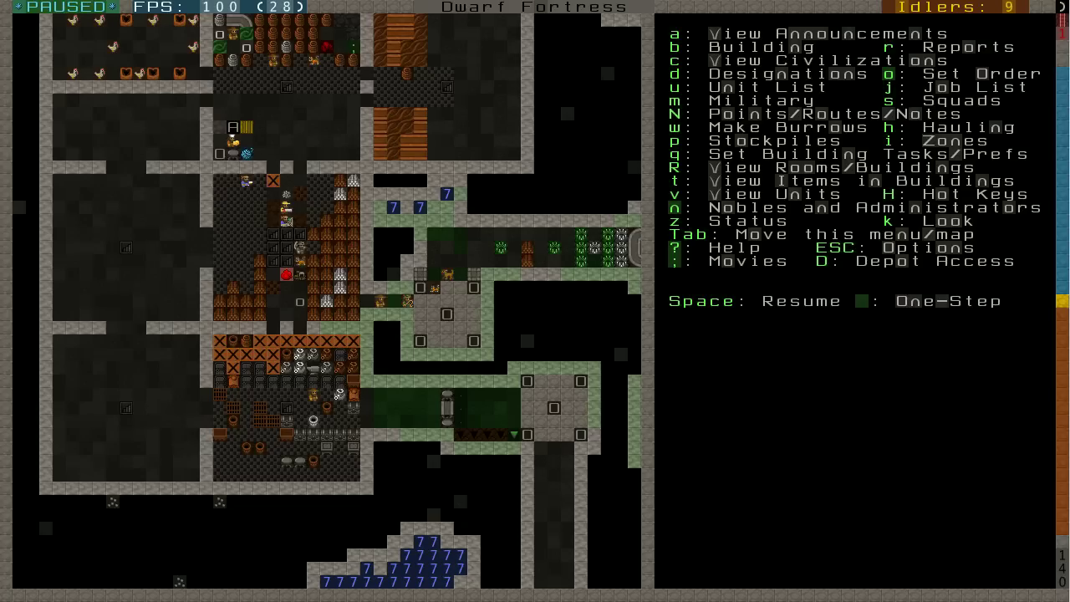
key("alt+Tab")
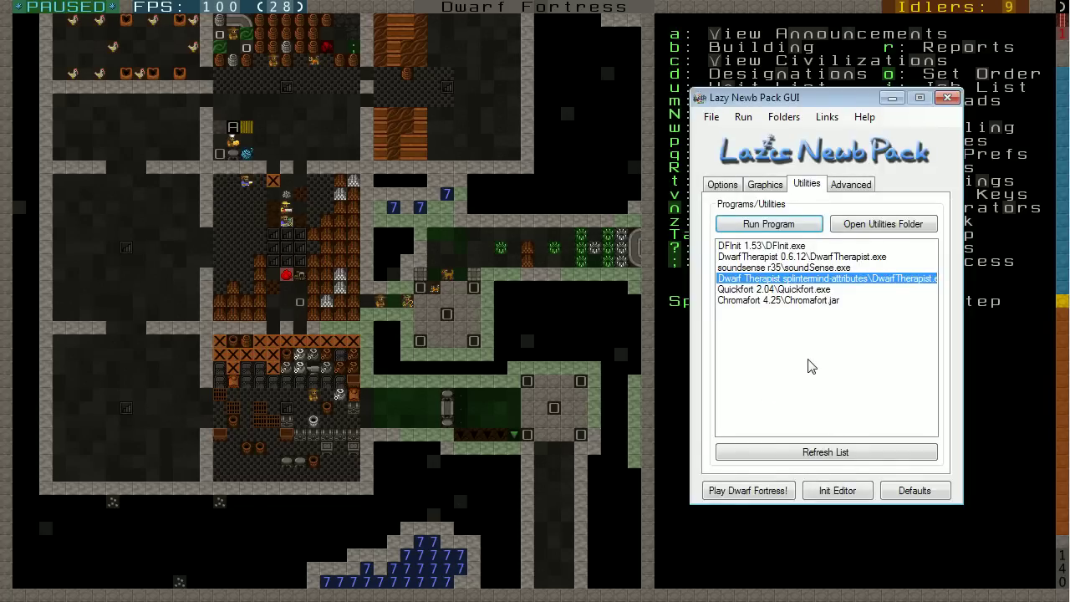
left_click(804, 227)
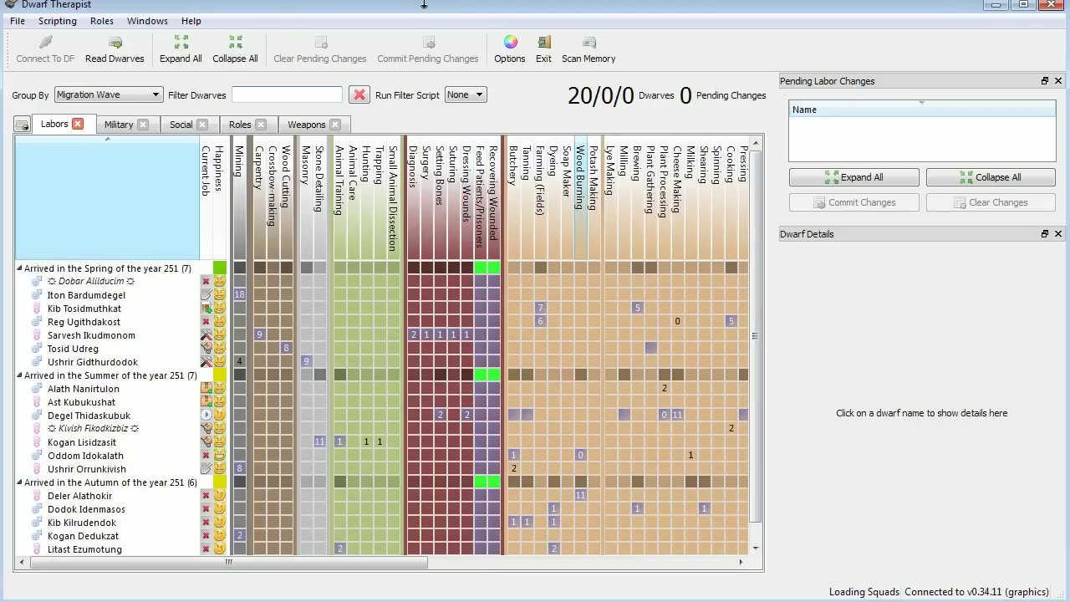
left_click_drag(423, 5, 422, 3)
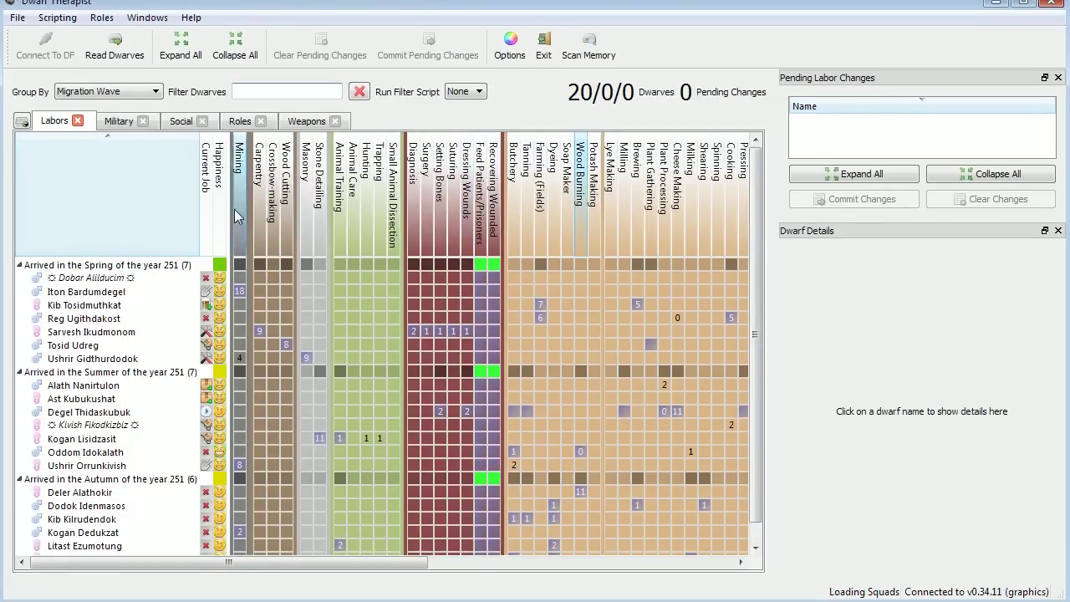
Show the dwarf list without grouping and restore the grouping by Migration Wave
left_click(109, 91)
left_click(113, 107)
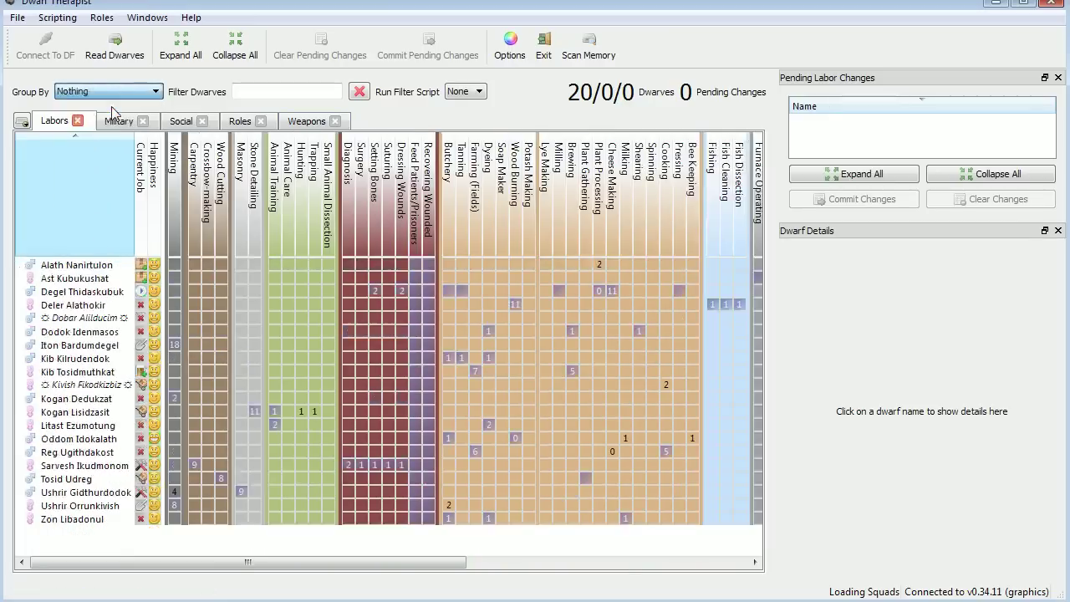
left_click(117, 91)
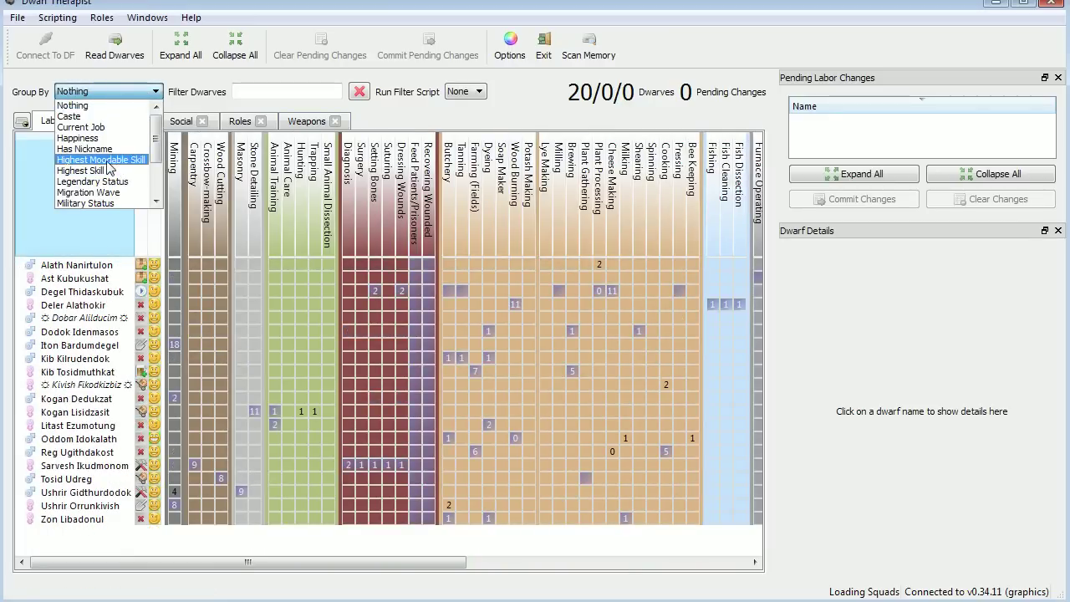
left_click(112, 193)
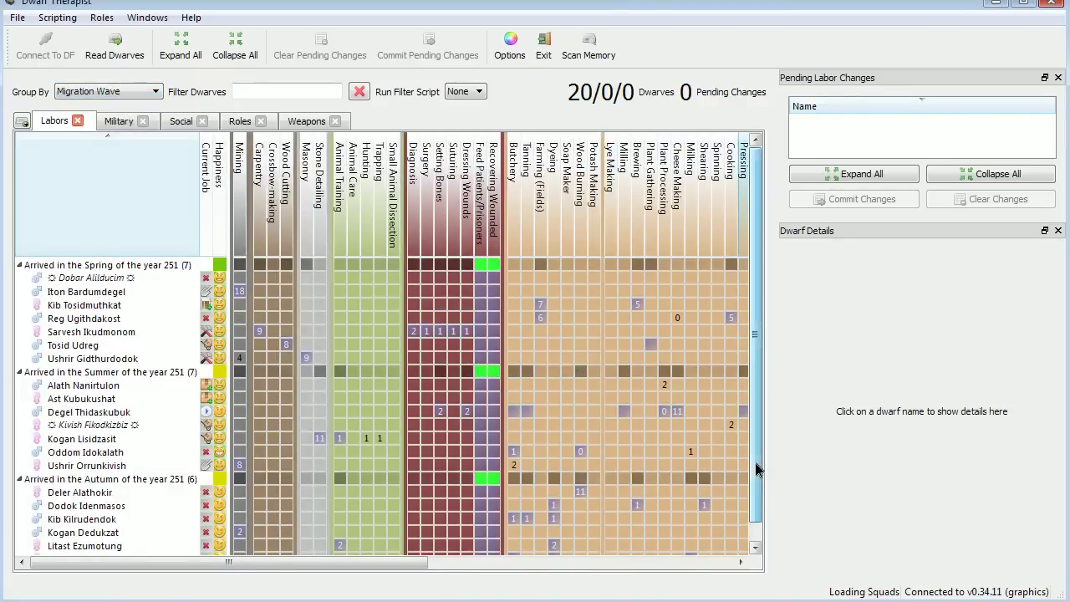
Disable all enabled Butchery, Tanning and Dyeing labors for the dwarves who arrived in the Autumn of the year 251
scroll(761, 469, "down", 1)
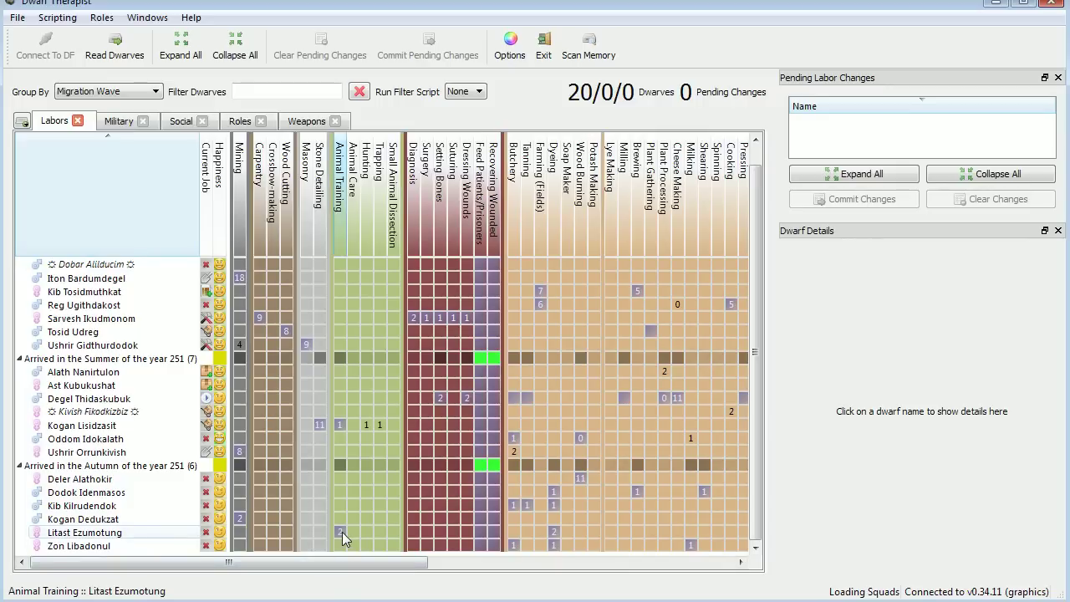
left_click(342, 531)
left_click(516, 561)
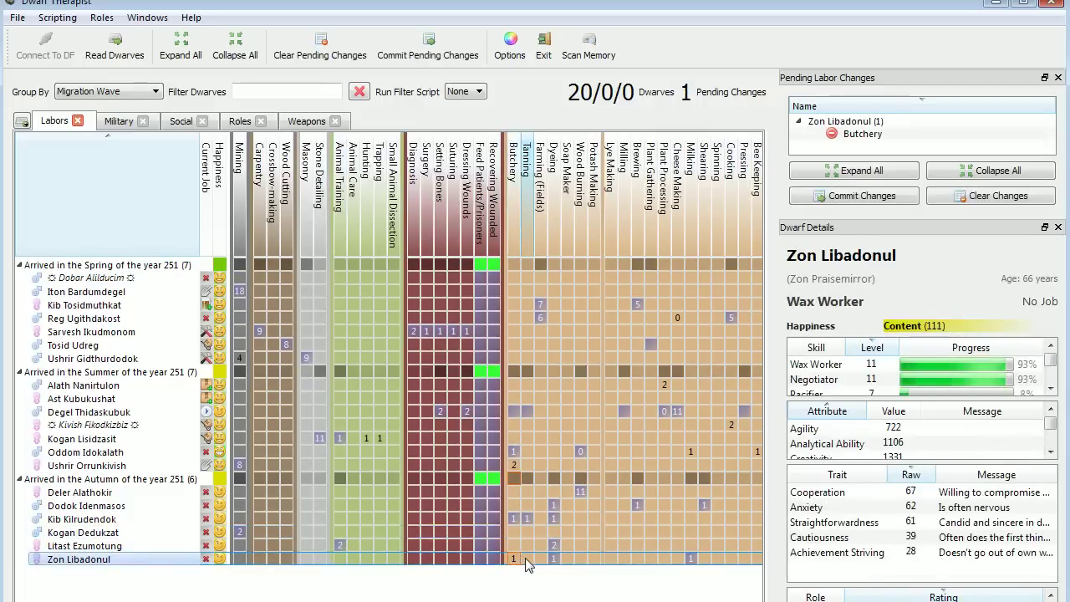
left_click(554, 558)
left_click(554, 545)
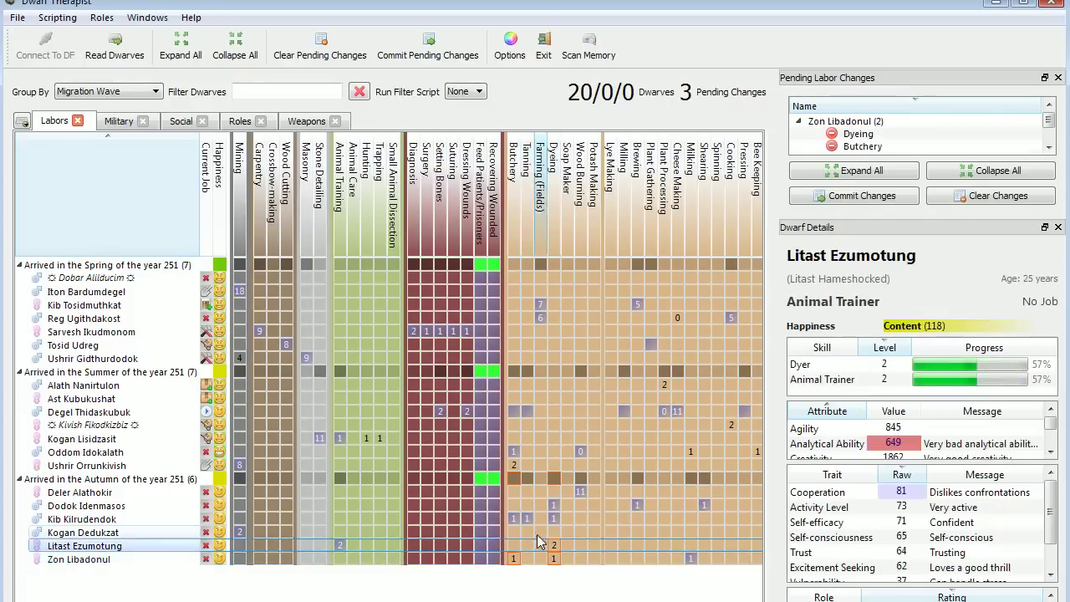
left_click(514, 519)
left_click(527, 519)
left_click(552, 520)
left_click(554, 506)
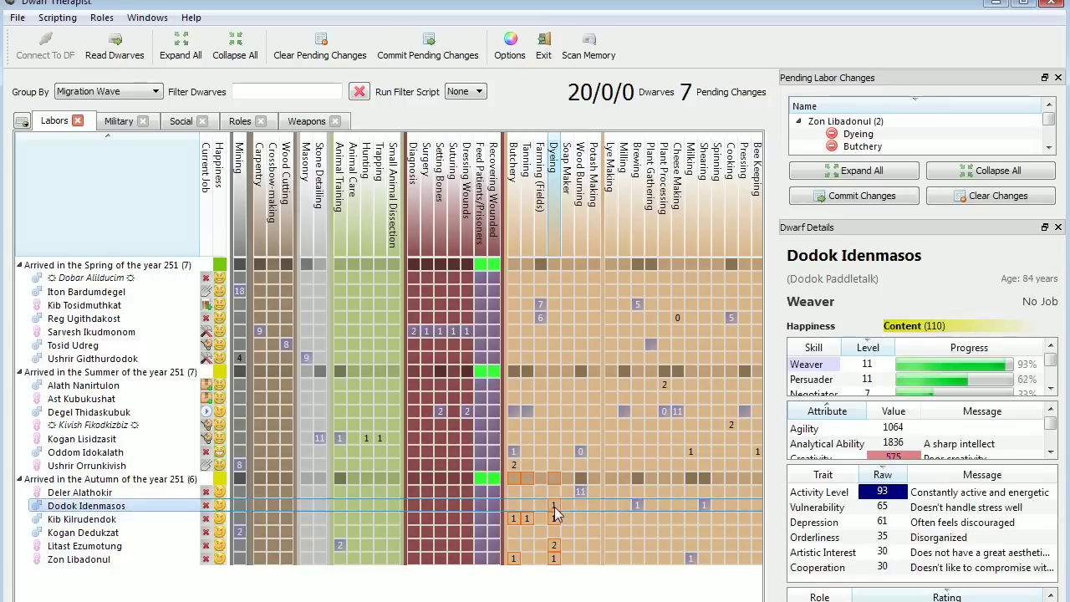
Disable the Autumn 251 migrants' Brewing, Shearing, Milking, Mining and Animal Training labors
left_click(639, 506)
left_click(704, 505)
left_click(691, 559)
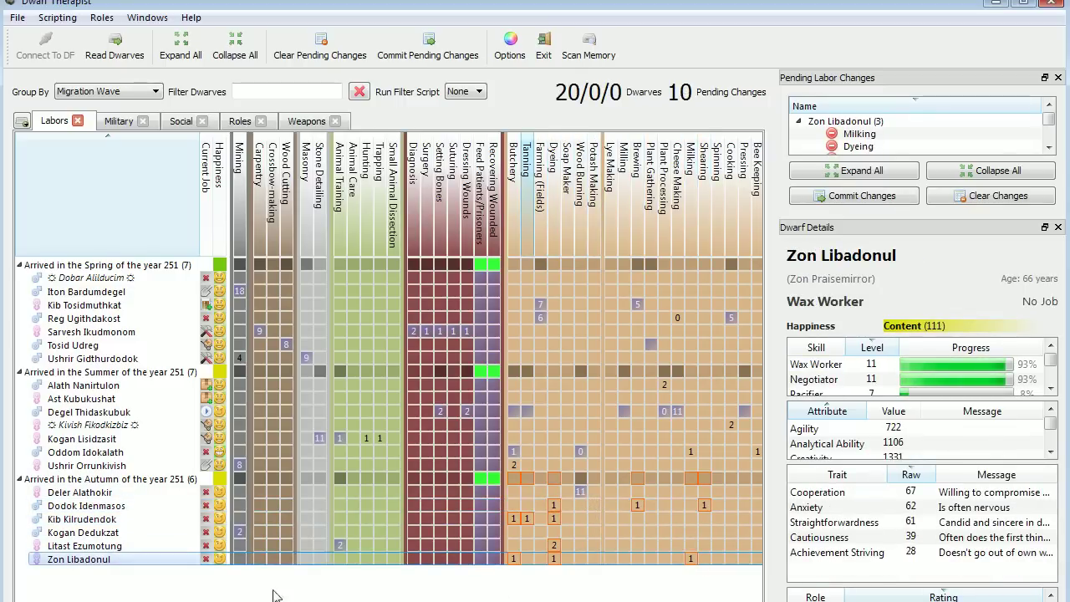
left_click(240, 532)
left_click(340, 545)
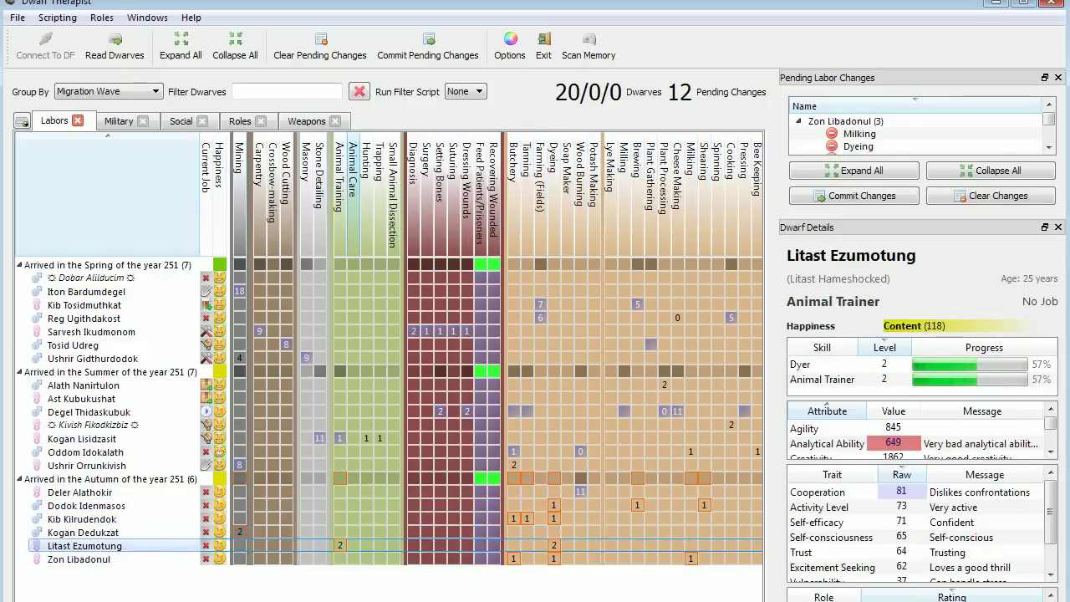
Disable Fishing, Fish Cleaning and Fish Dissection for the autumn Wood Burner, and Gem Cutting and Gem Setting for the autumn Miner
scroll(341, 545, "right", 5)
left_click(417, 492)
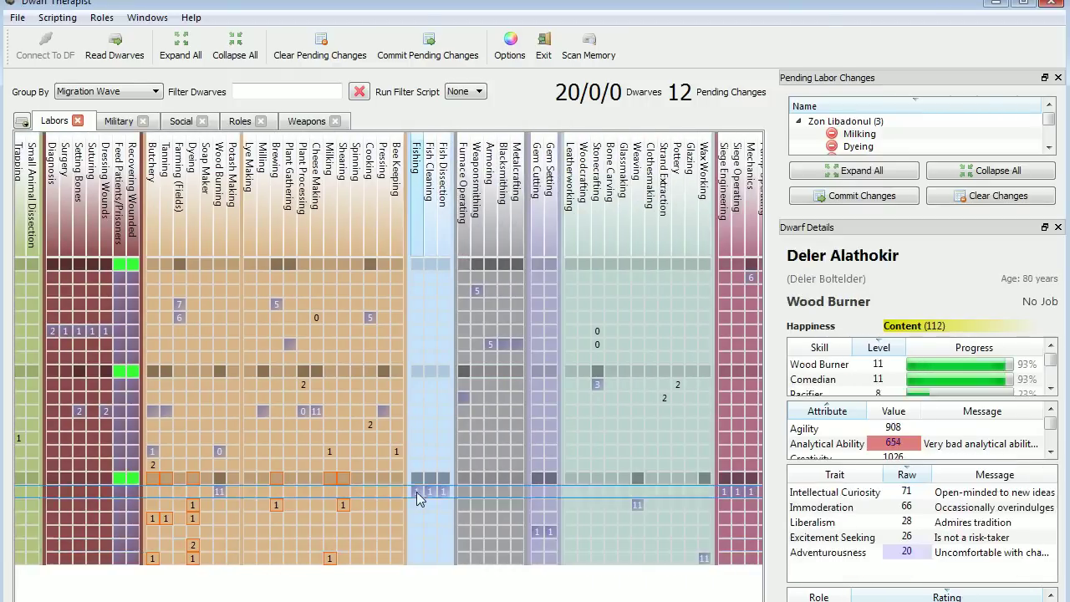
left_click(429, 491)
left_click(537, 533)
left_click(550, 534)
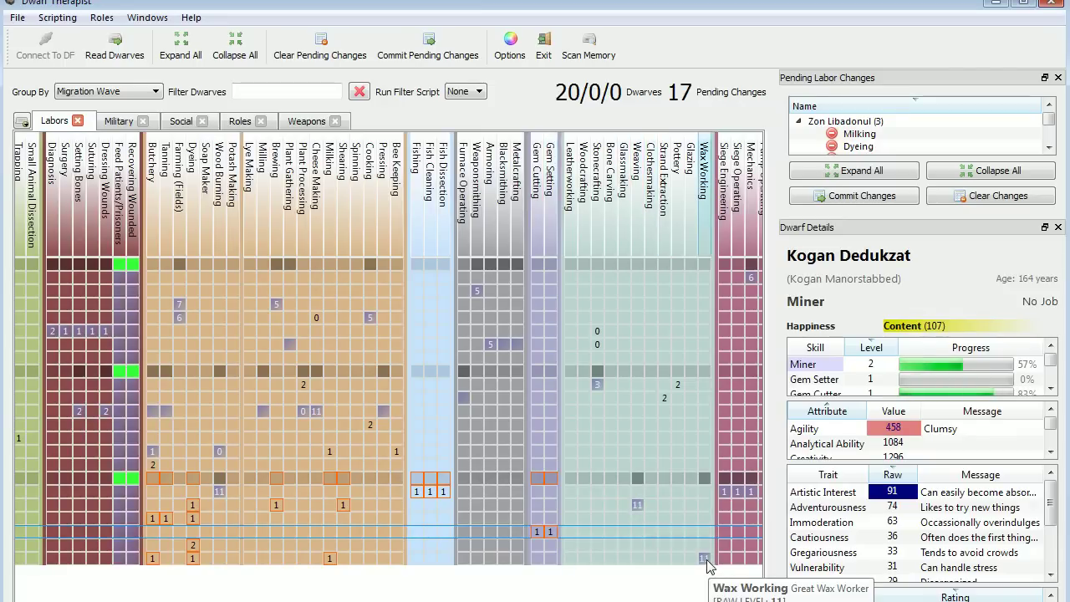
Disable Siege Engineering, Siege Operating and Mechanics for the autumn Wood Burner
left_click(724, 491)
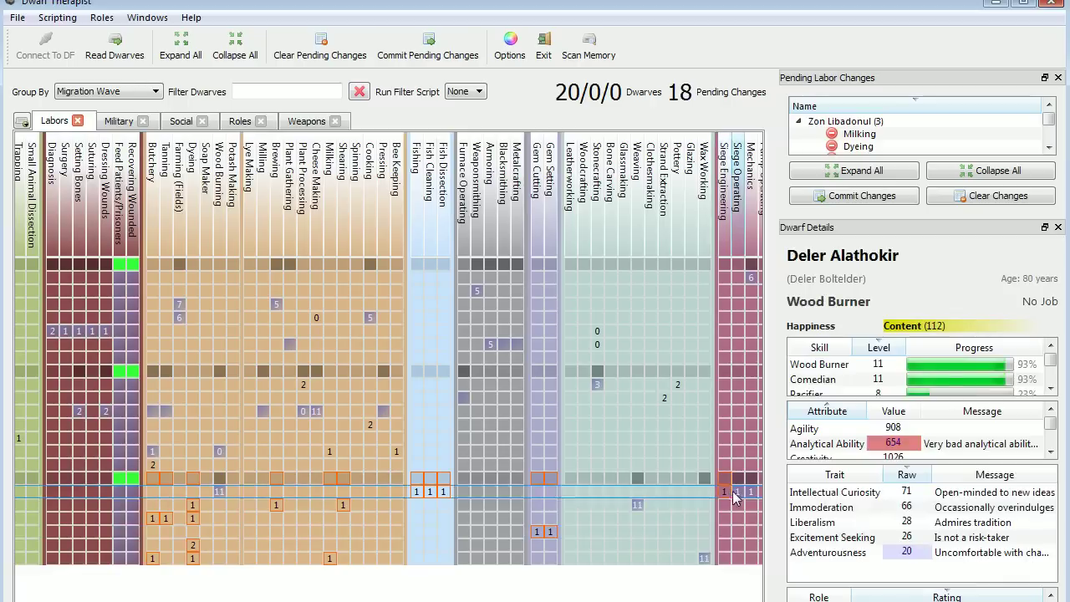
left_click(738, 491)
left_click(751, 491)
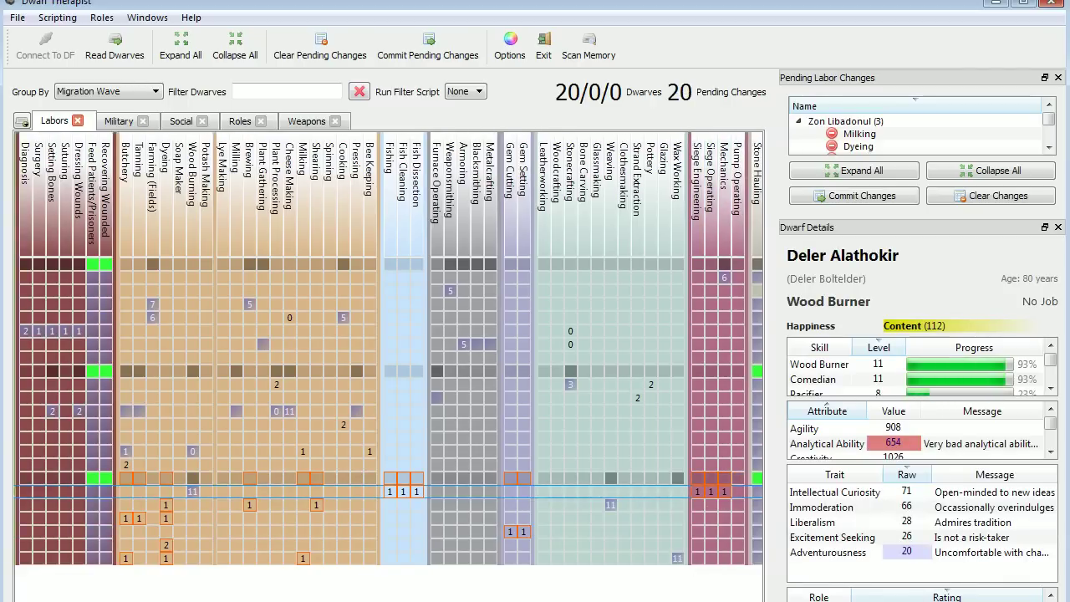
Check the remaining labor columns and commit all pending labor changes
scroll(389, 348, "right", 5)
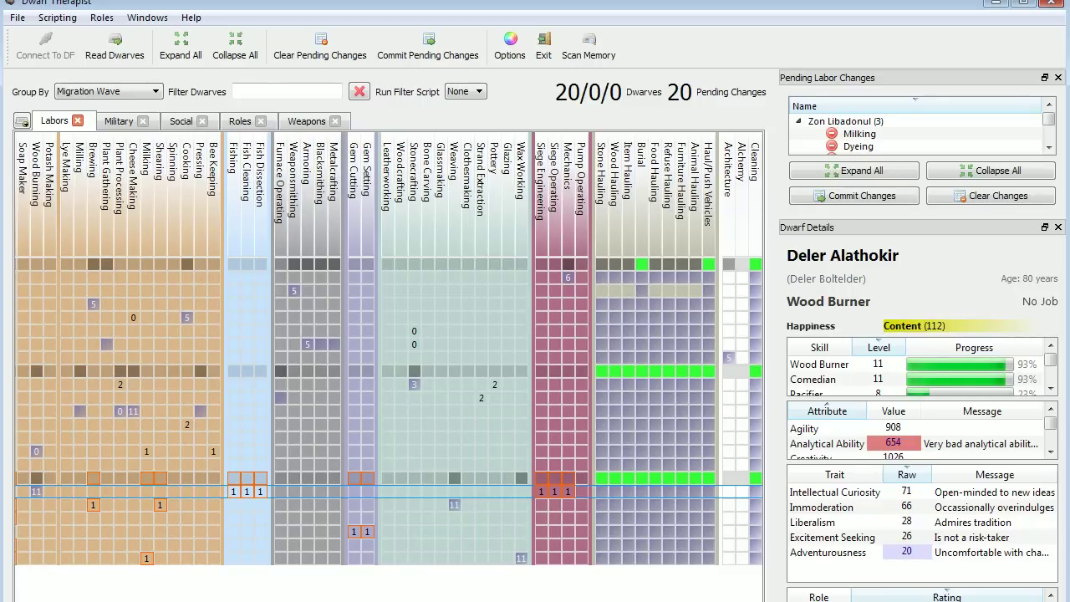
scroll(389, 349, "left", 10)
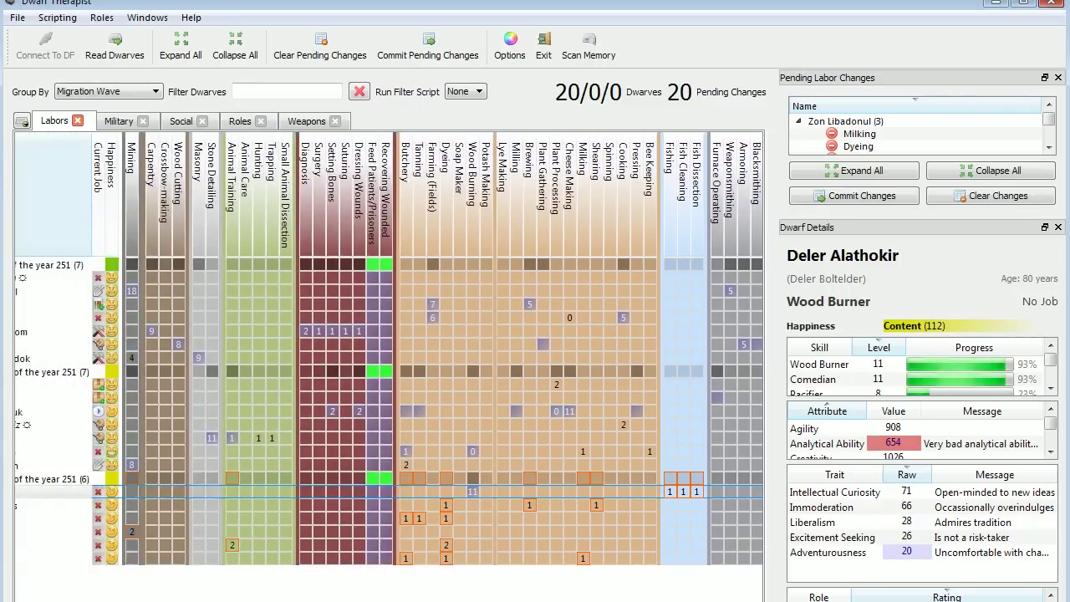
scroll(389, 349, "left", 2)
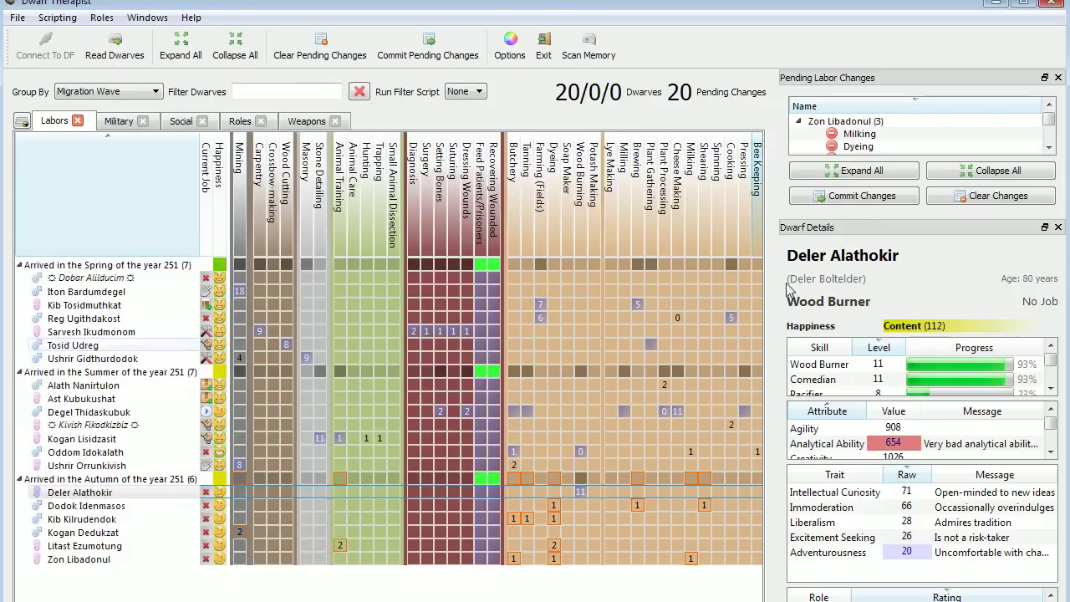
left_click(865, 201)
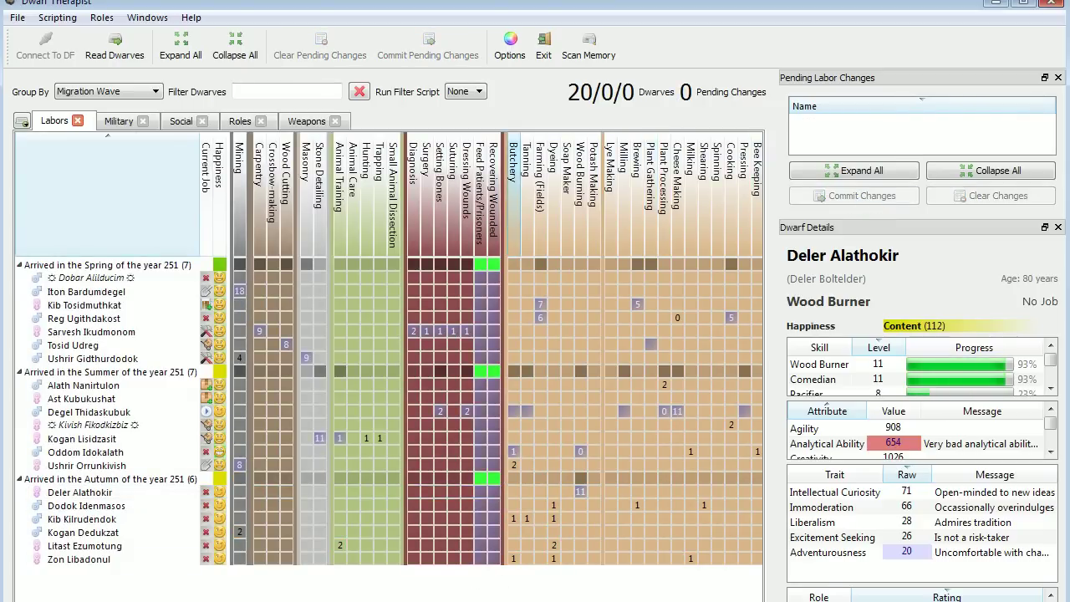
Examine the dwarves' military skills and the Wood Burner's attributes, enlarging the attribute list and sorting it by highest value
left_click(119, 122)
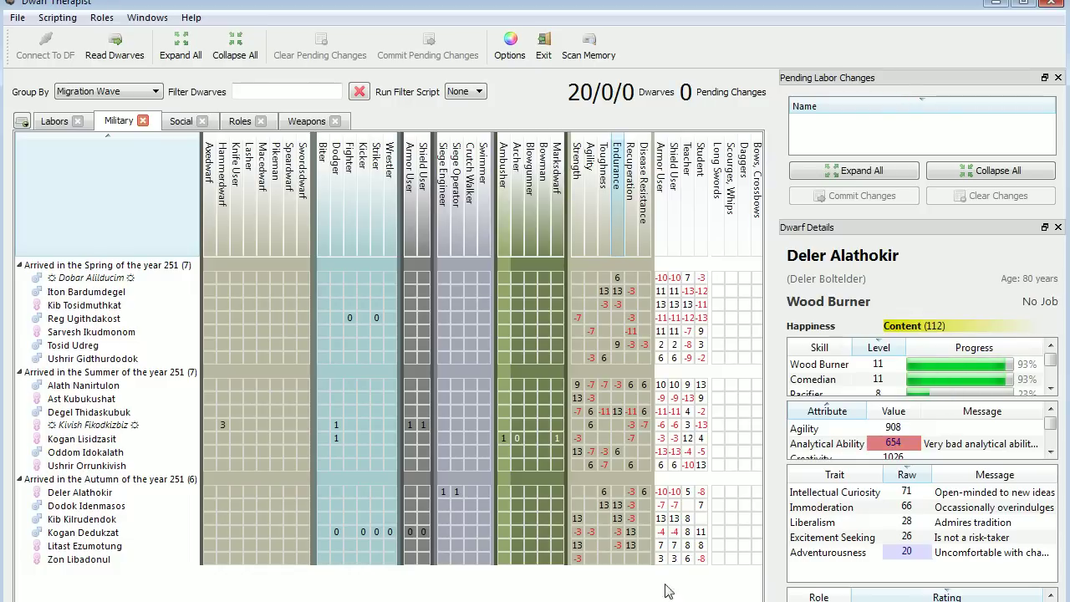
left_click(911, 414)
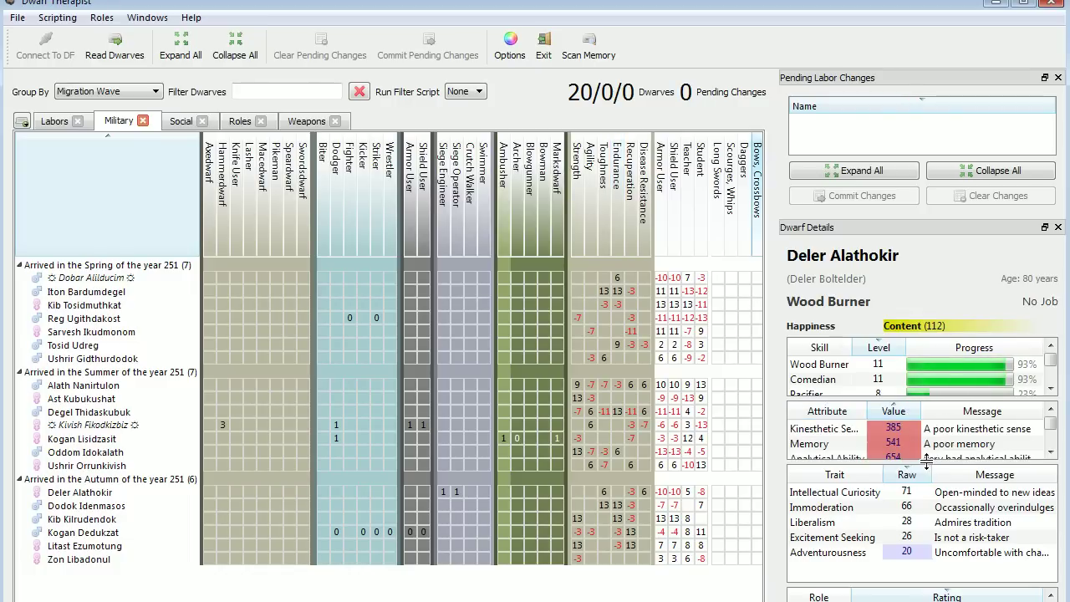
left_click_drag(925, 462, 925, 518)
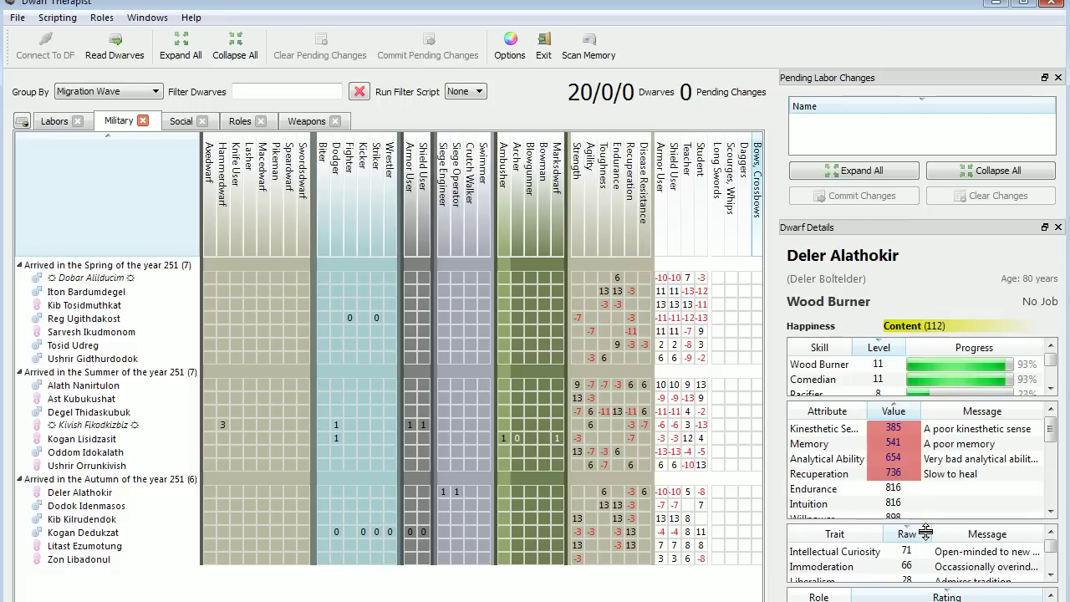
left_click(893, 411)
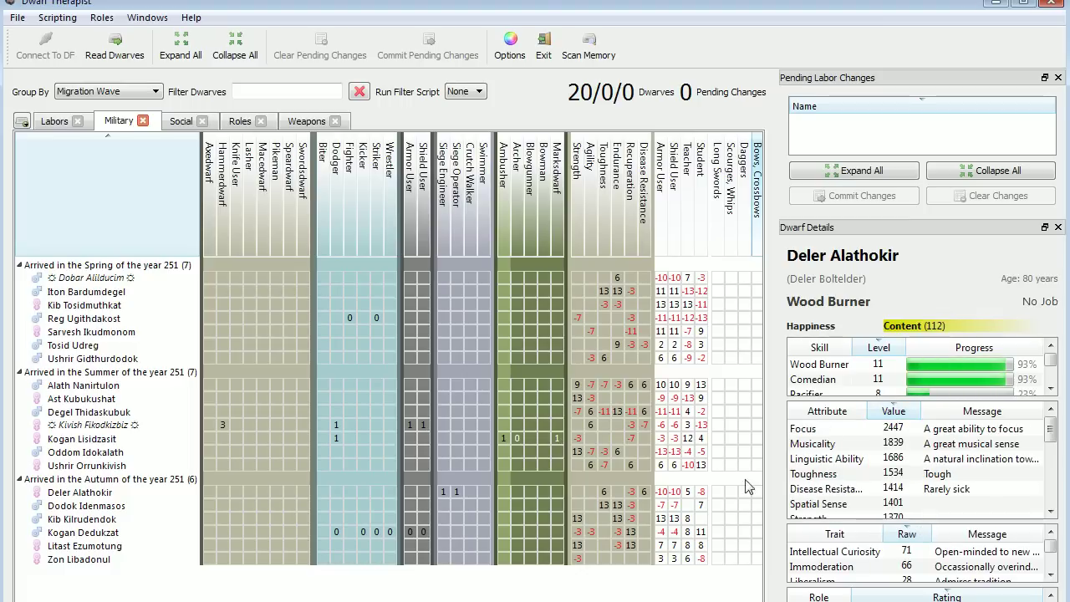
In the labor grid, disable Wood Burning for the summer Farmer and enable Clothesmaking for the autumn Weaver
left_click(67, 124)
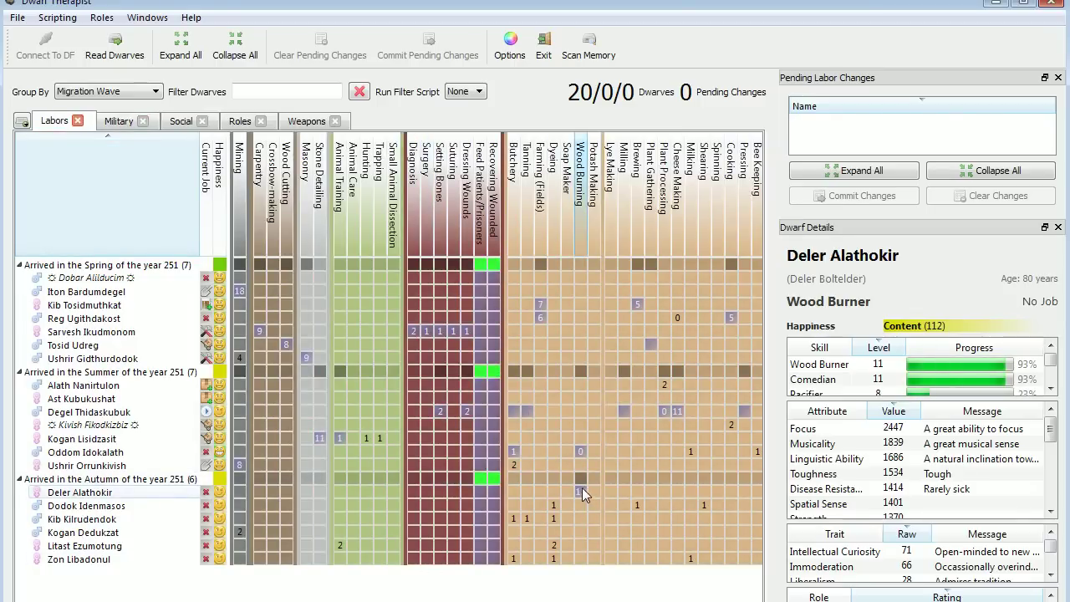
left_click(581, 453)
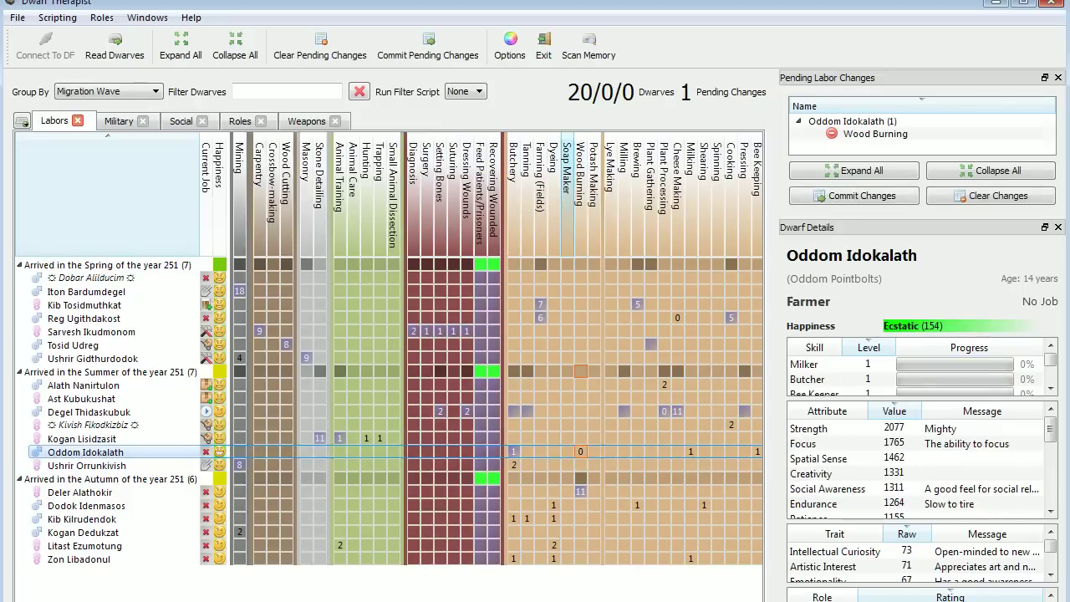
scroll(387, 347, "right", 4)
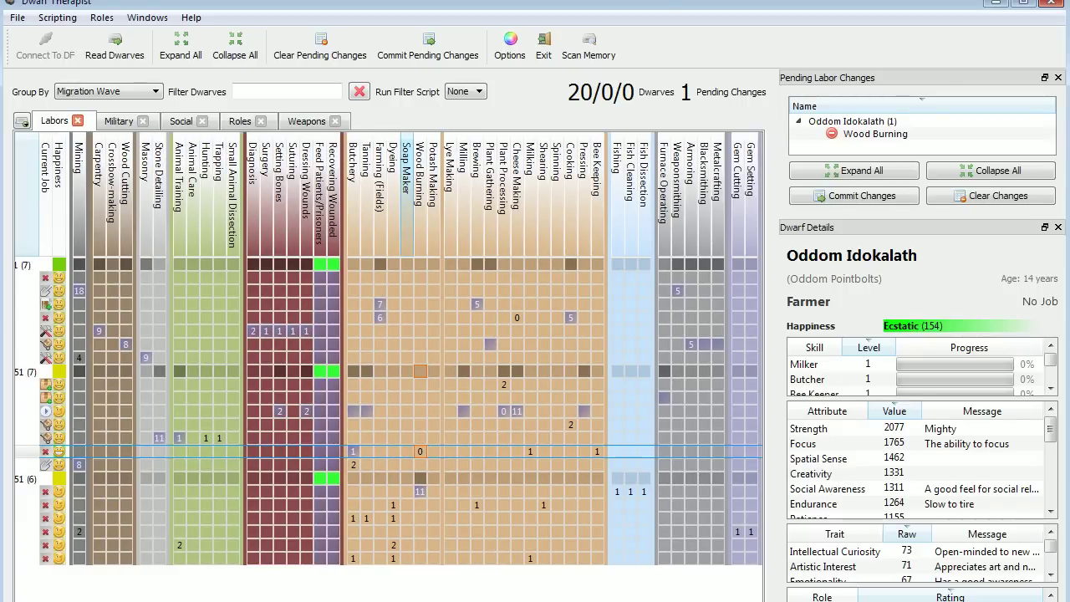
scroll(388, 348, "right", 6)
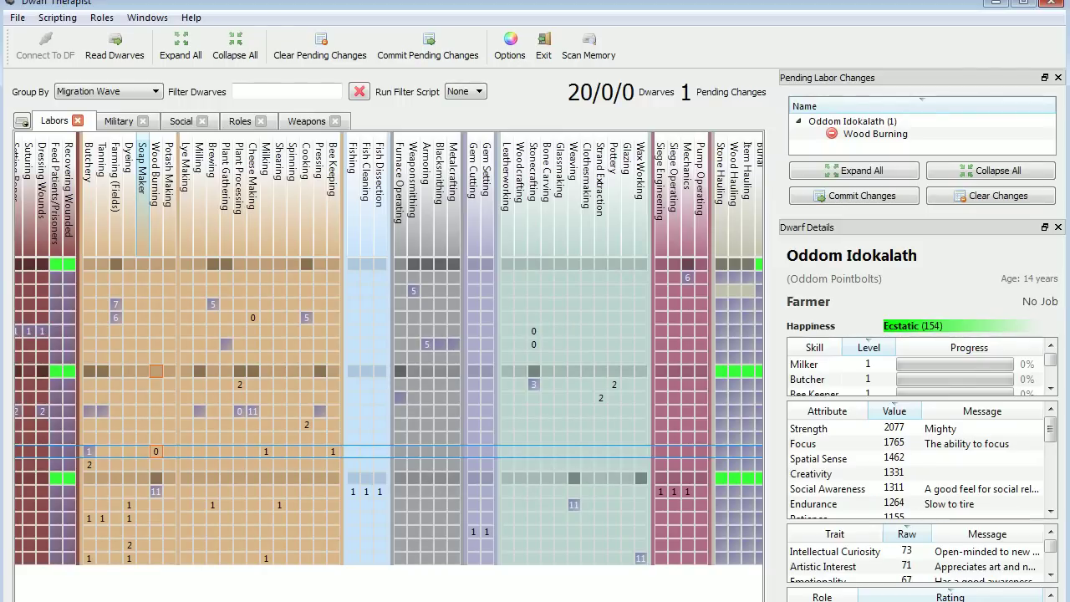
left_click(587, 506)
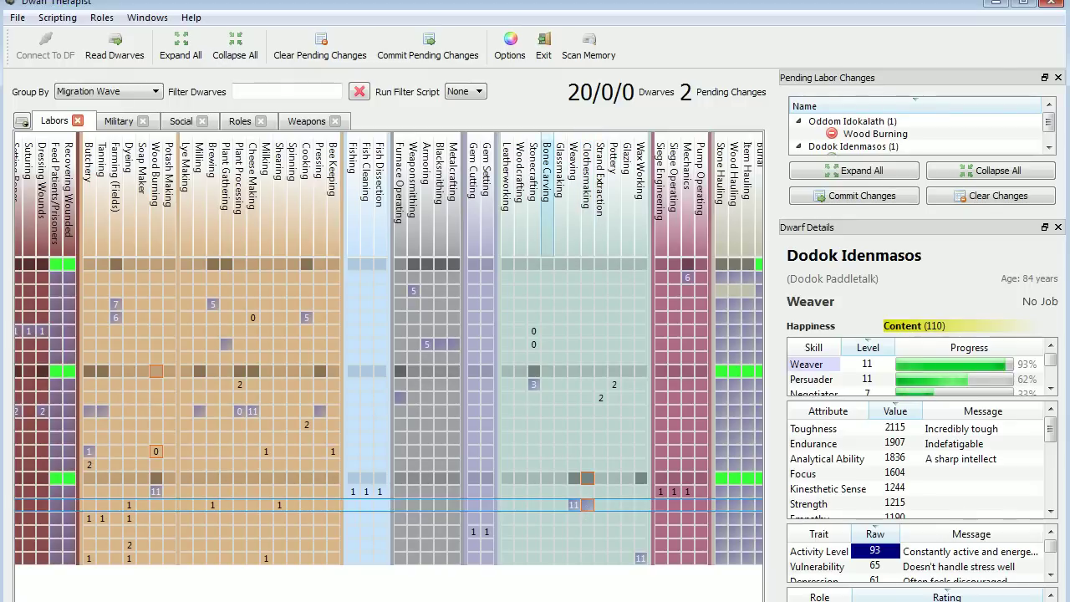
Try enabling Fishing for the autumn Wood Burner and turn it off again
scroll(547, 193, "right", 2)
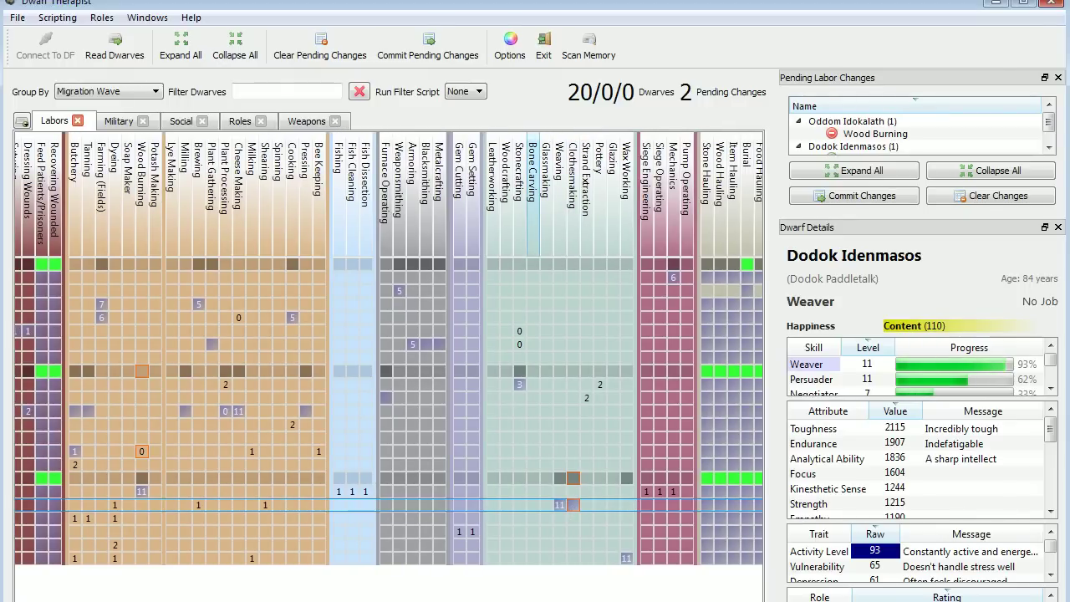
scroll(547, 193, "left", 2)
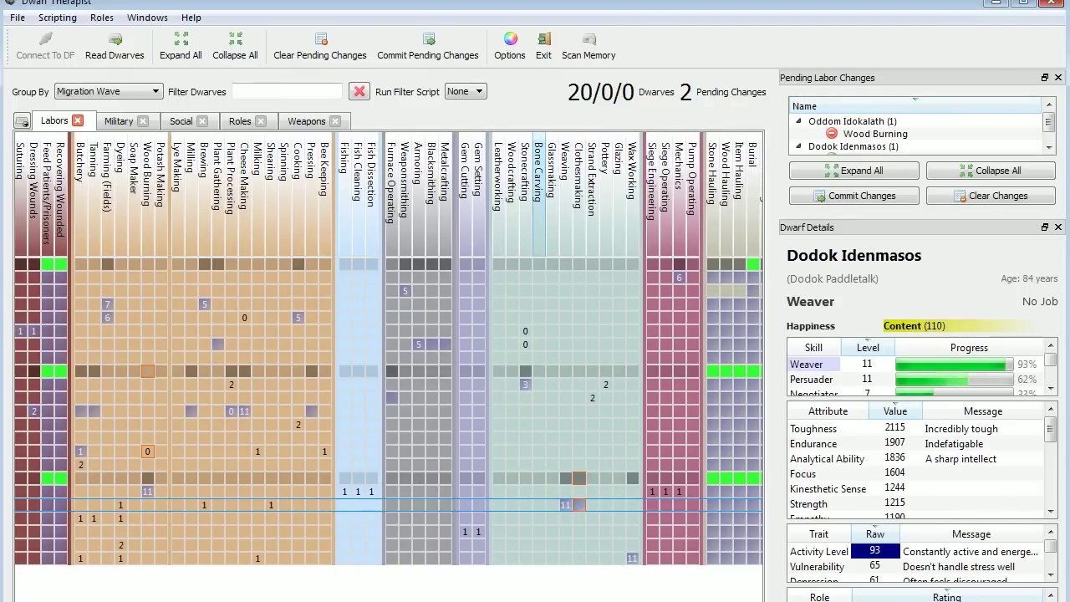
scroll(450, 495, "left", 6)
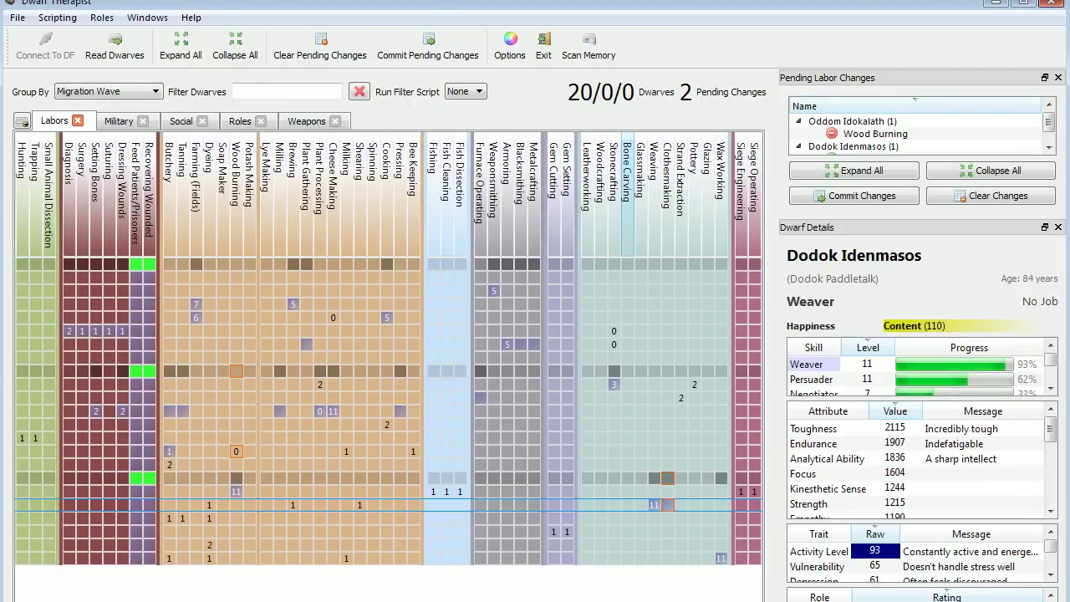
left_click(450, 495)
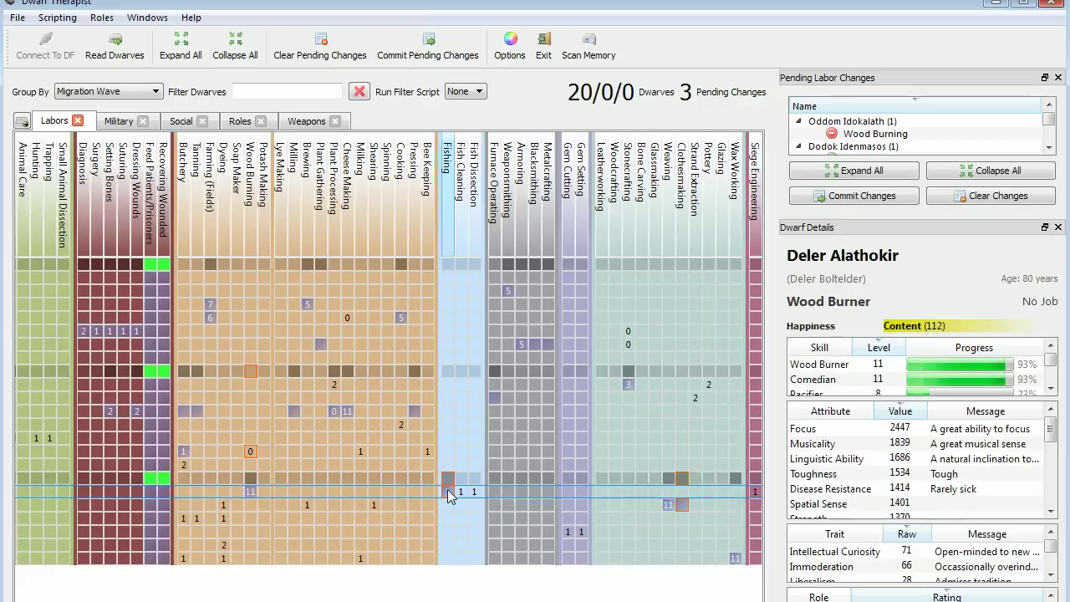
left_click(449, 495)
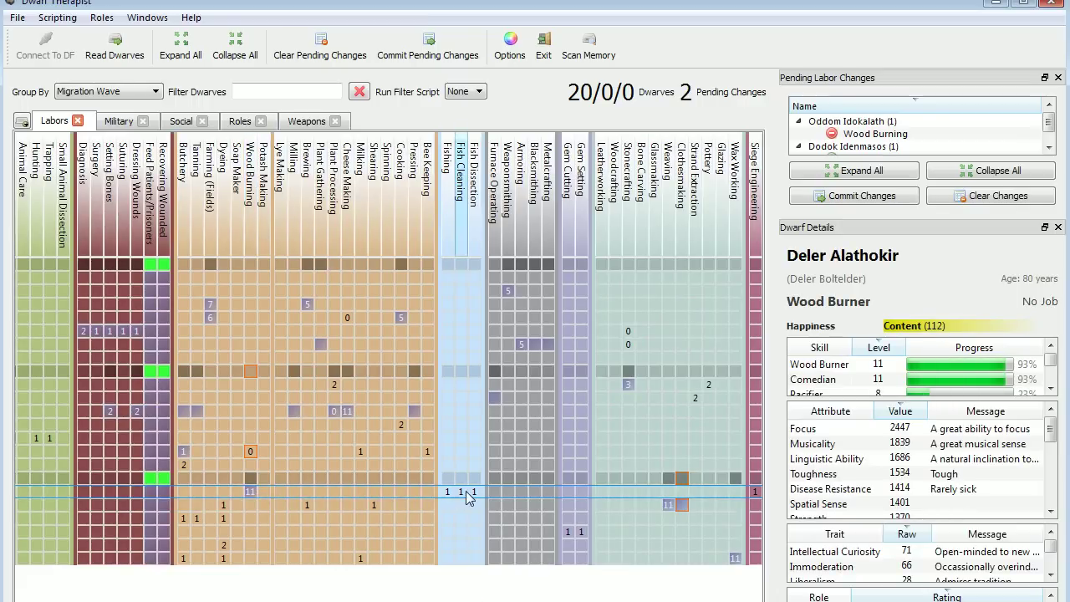
Review the labors and skill levels of all three migration waves across the labor grid
scroll(388, 348, "left", 3)
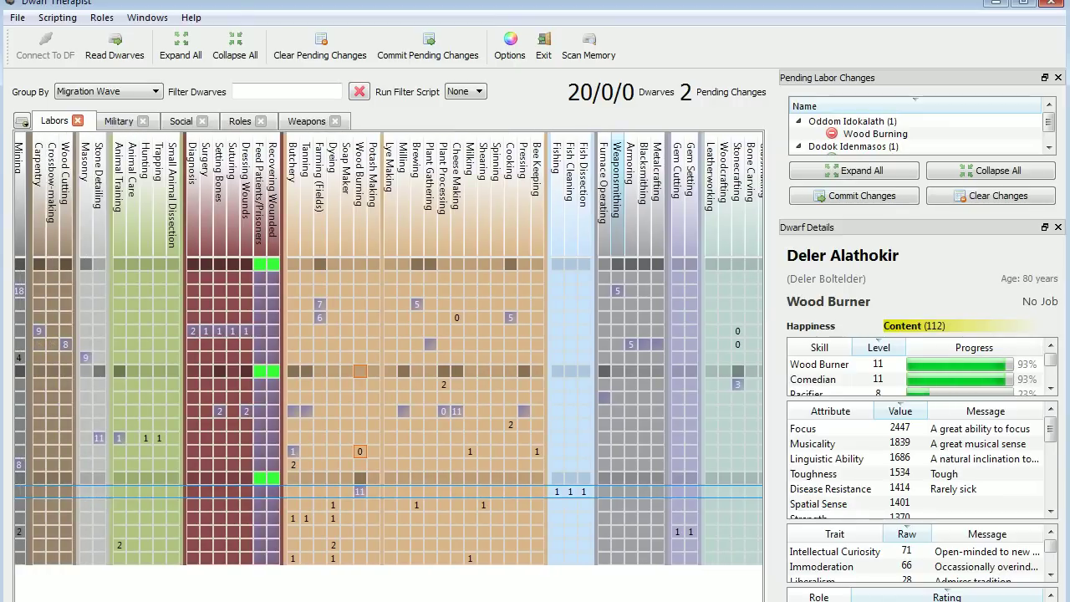
scroll(511, 348, "left", 2)
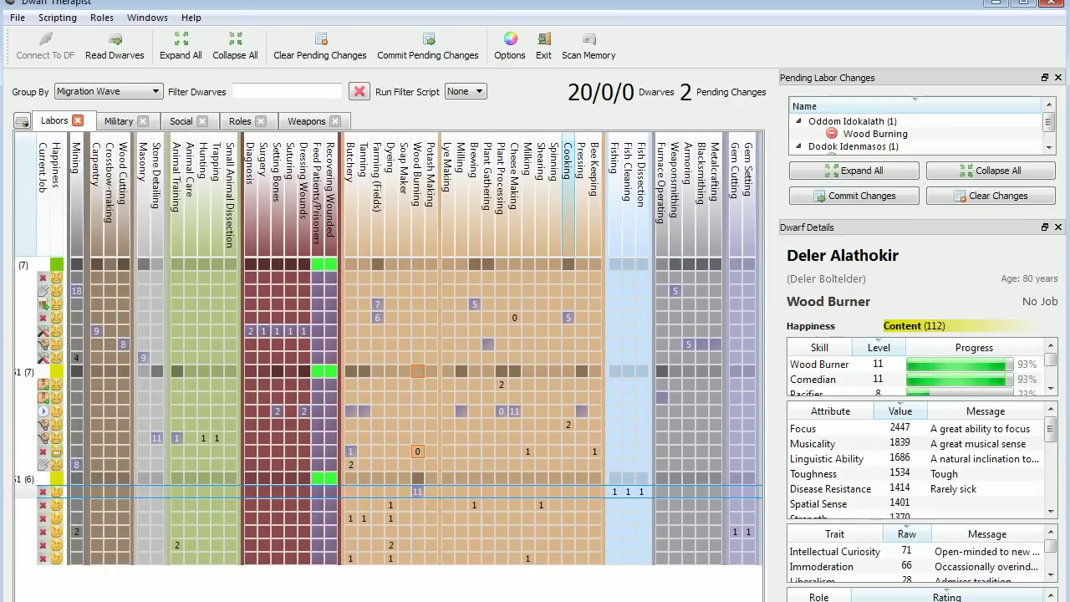
scroll(389, 347, "left", 3)
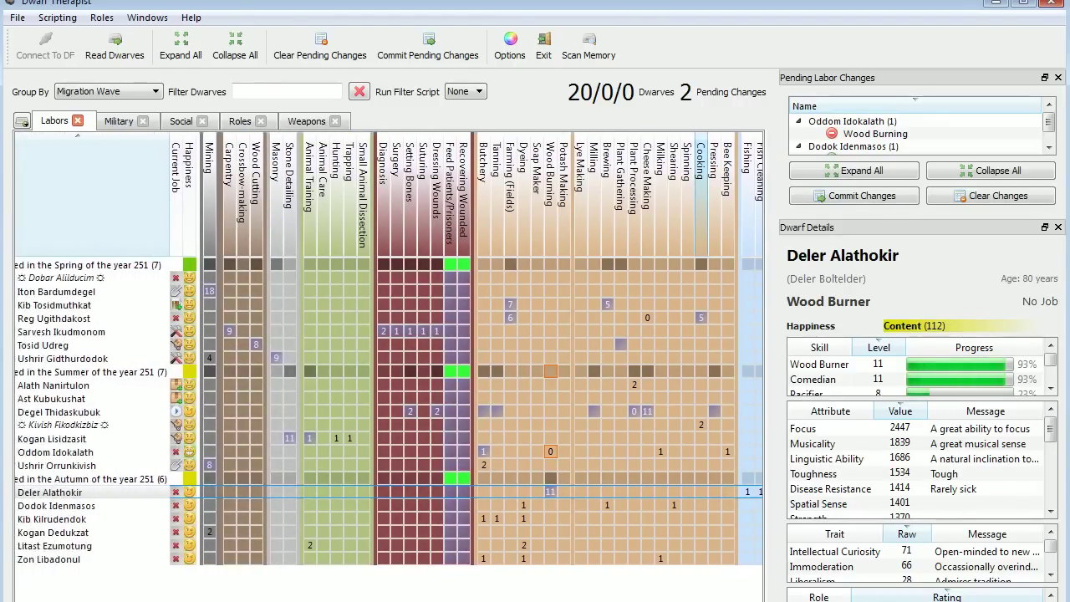
scroll(389, 347, "right", 2)
scroll(389, 348, "right", 1)
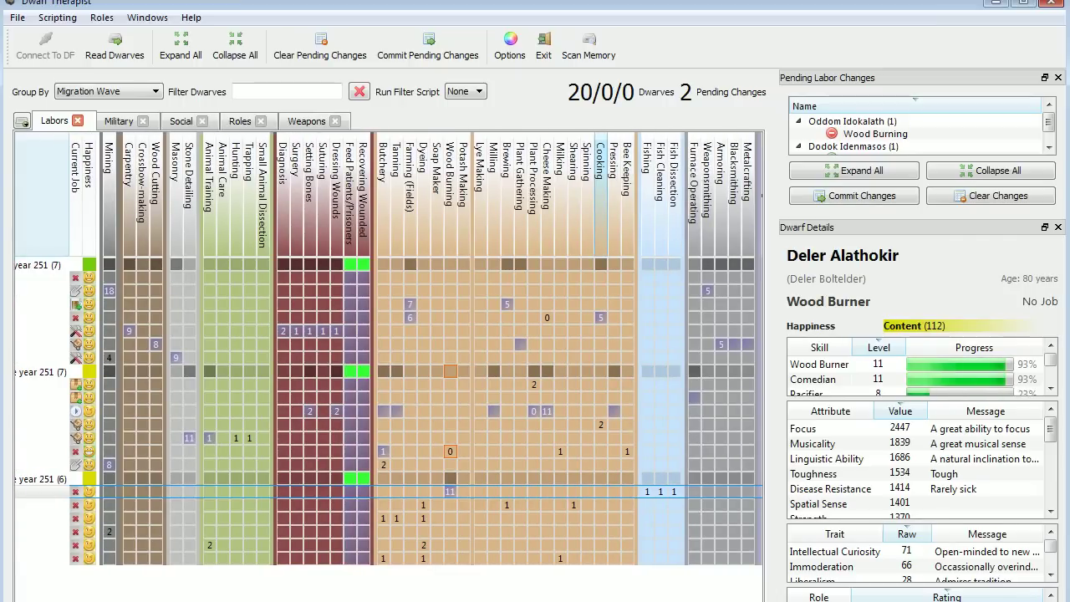
scroll(389, 348, "right", 3)
scroll(388, 348, "right", 2)
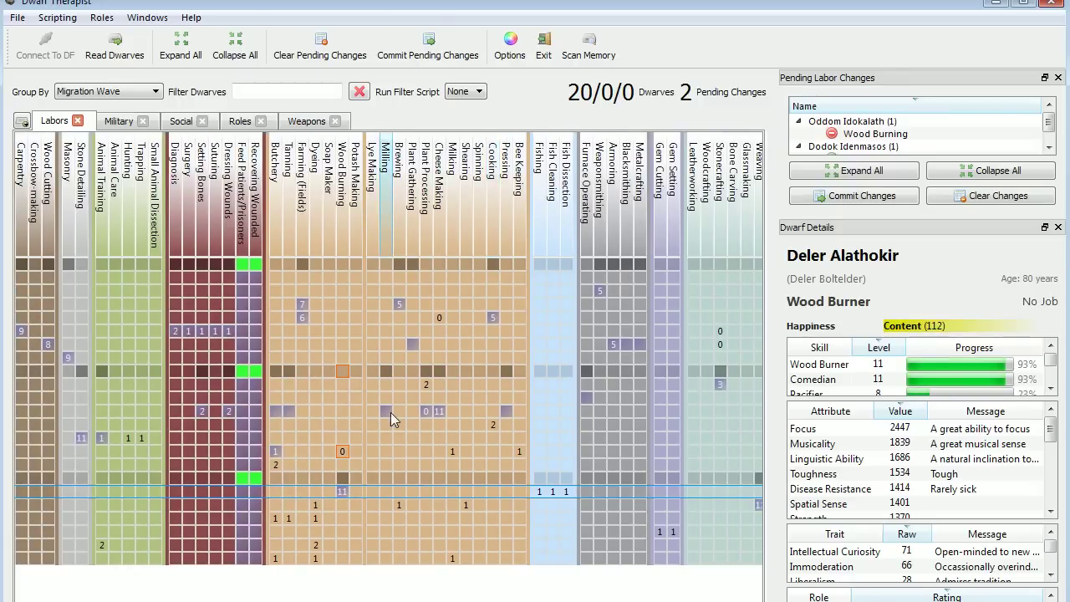
scroll(389, 410, "left", 3)
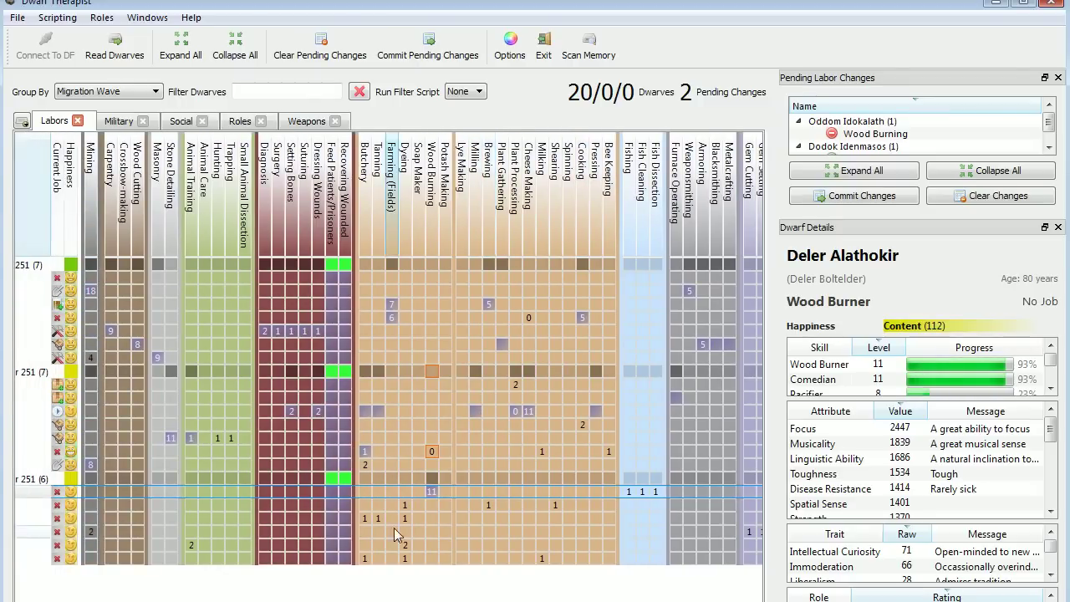
Disable Butchery, Tanning, Milling and Pressing for the summer Cheesemaker
left_click(365, 411)
left_click(378, 411)
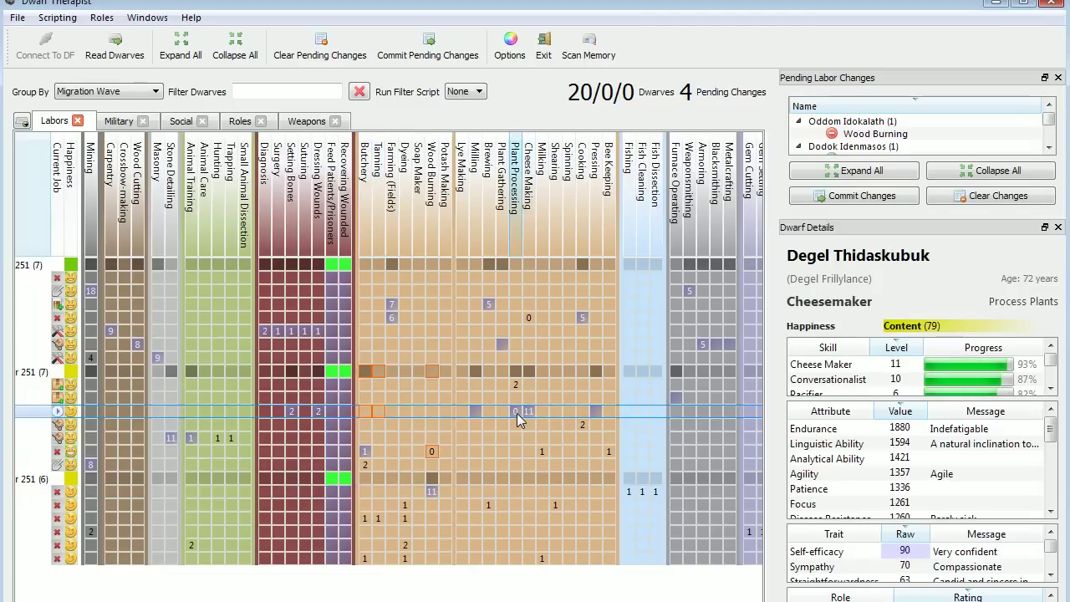
mouse_move(517, 413)
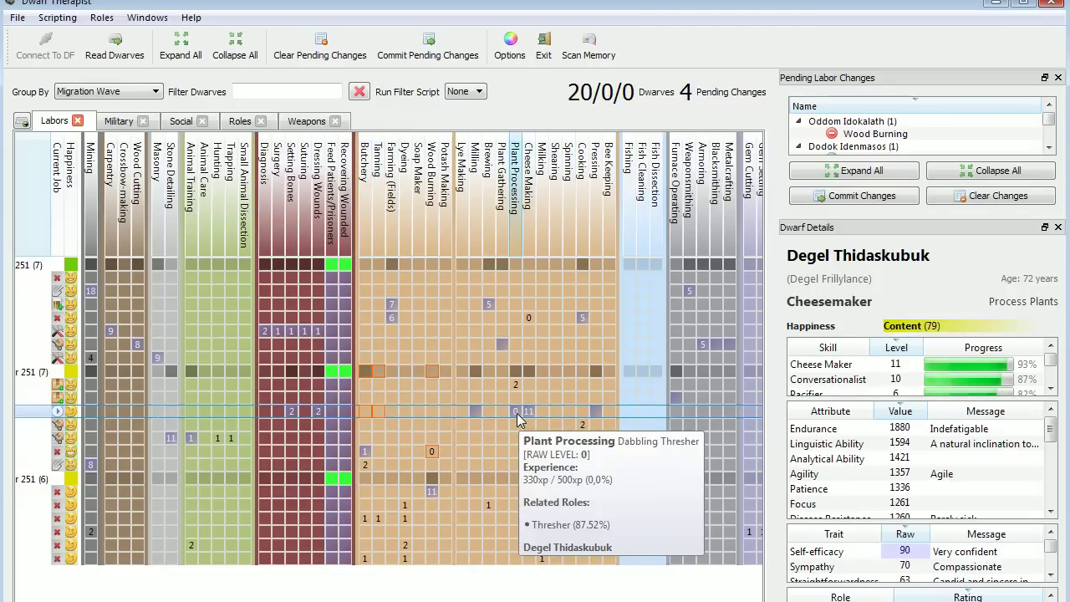
left_click(475, 410)
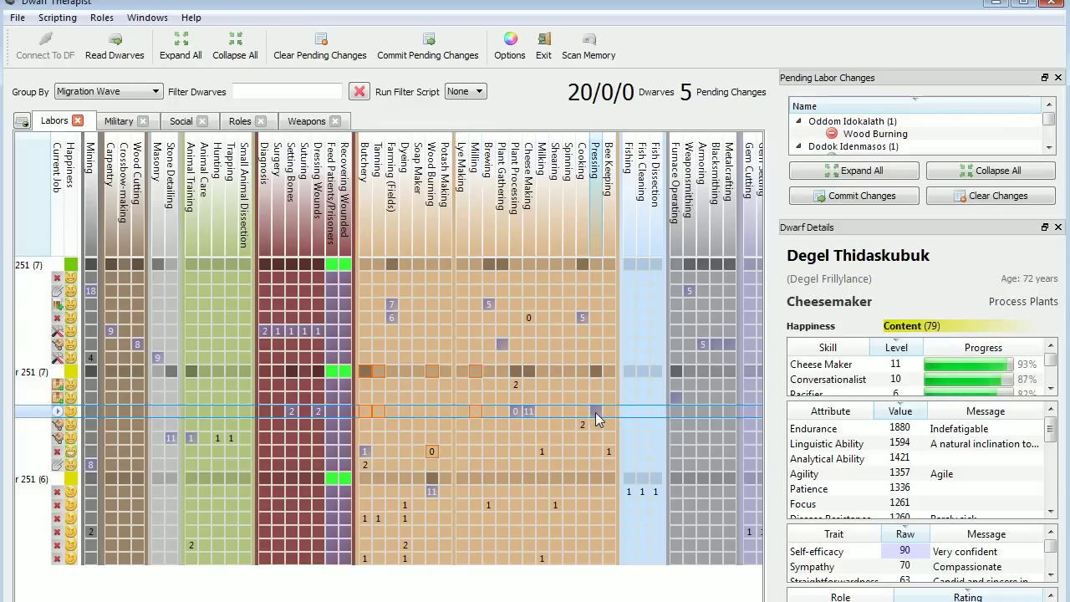
left_click(596, 410)
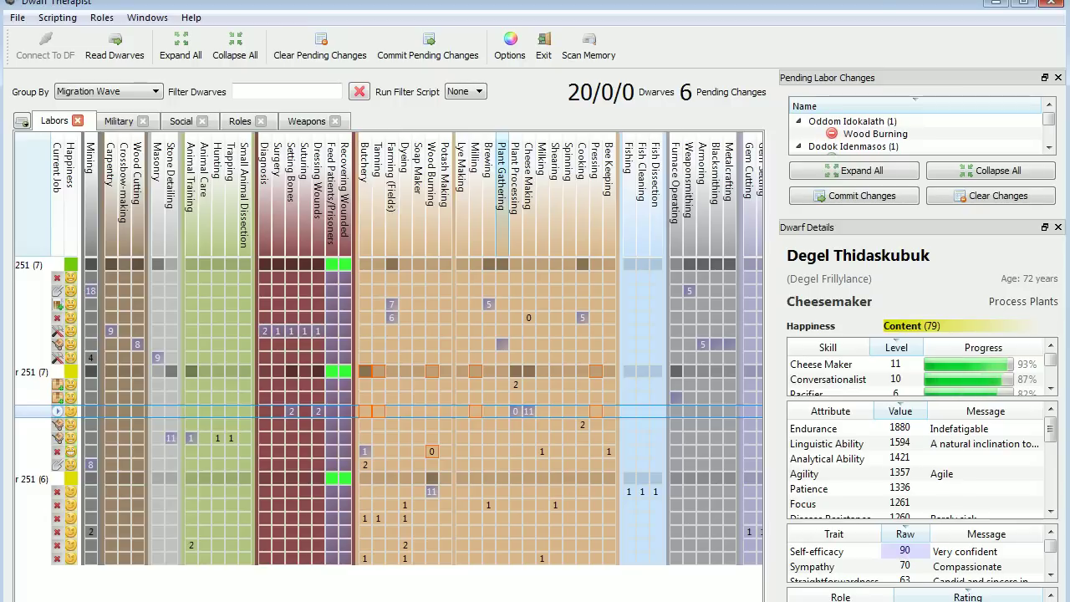
Enable Mining for the autumn Miner in the labor grid
scroll(389, 348, "left", 3)
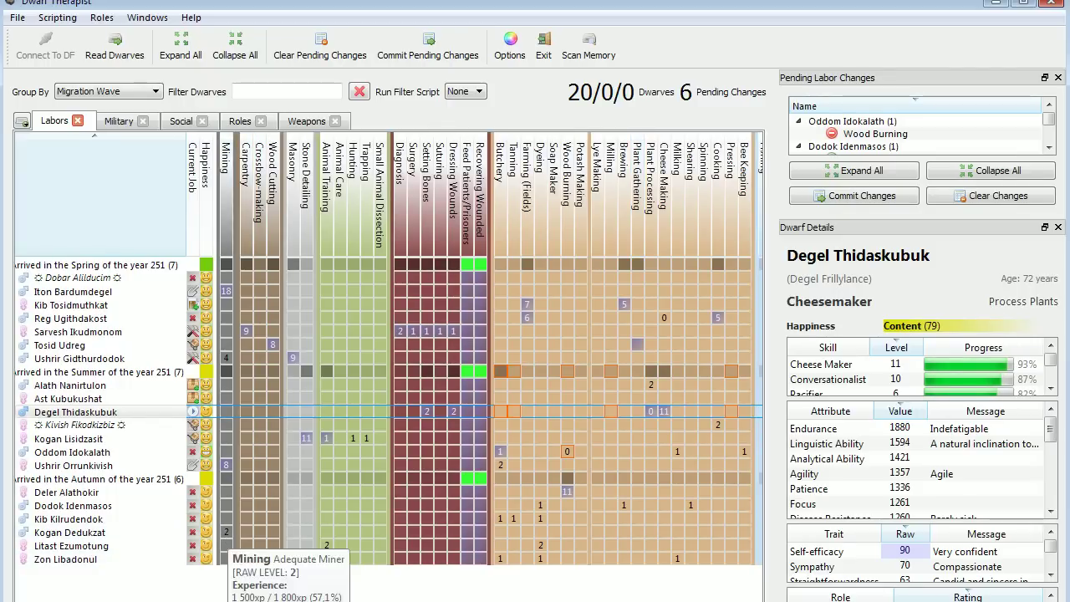
scroll(227, 535, "right", 5)
scroll(388, 348, "left", 5)
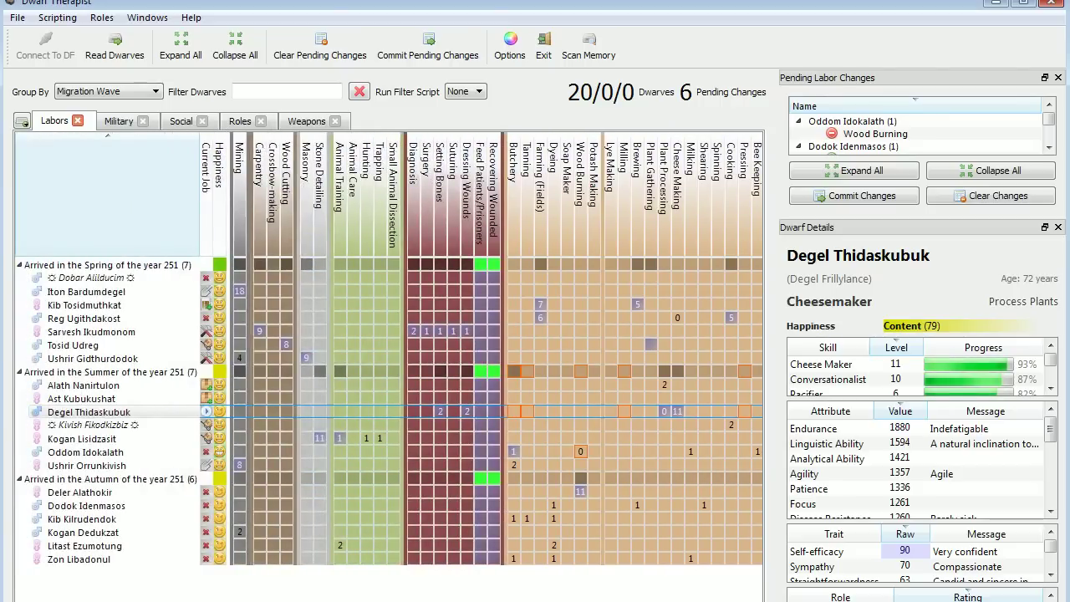
left_click(240, 532)
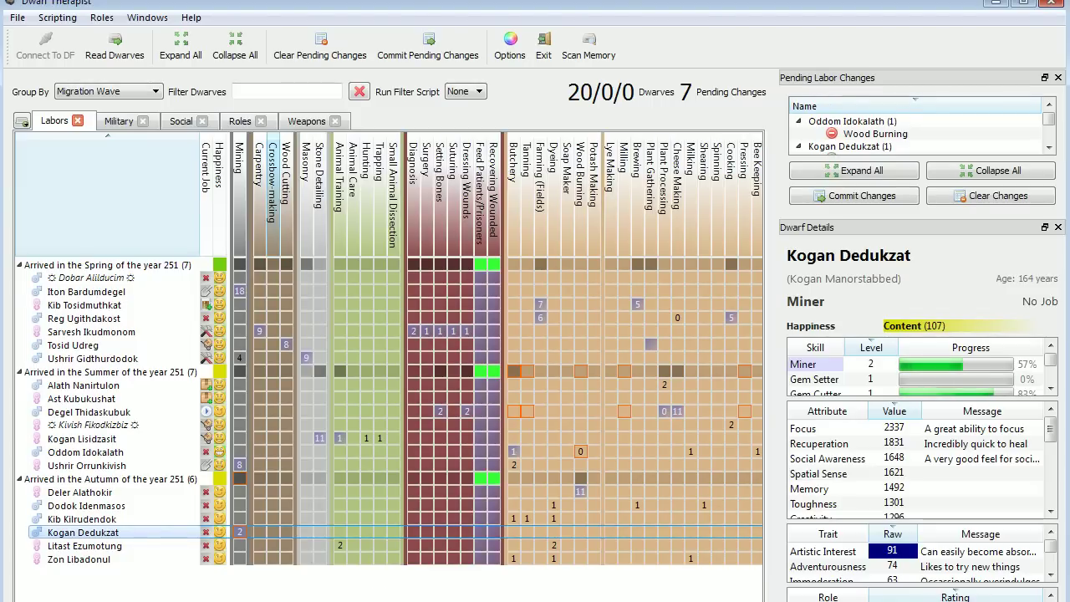
scroll(425, 598, "right", 2)
scroll(424, 598, "left", 2)
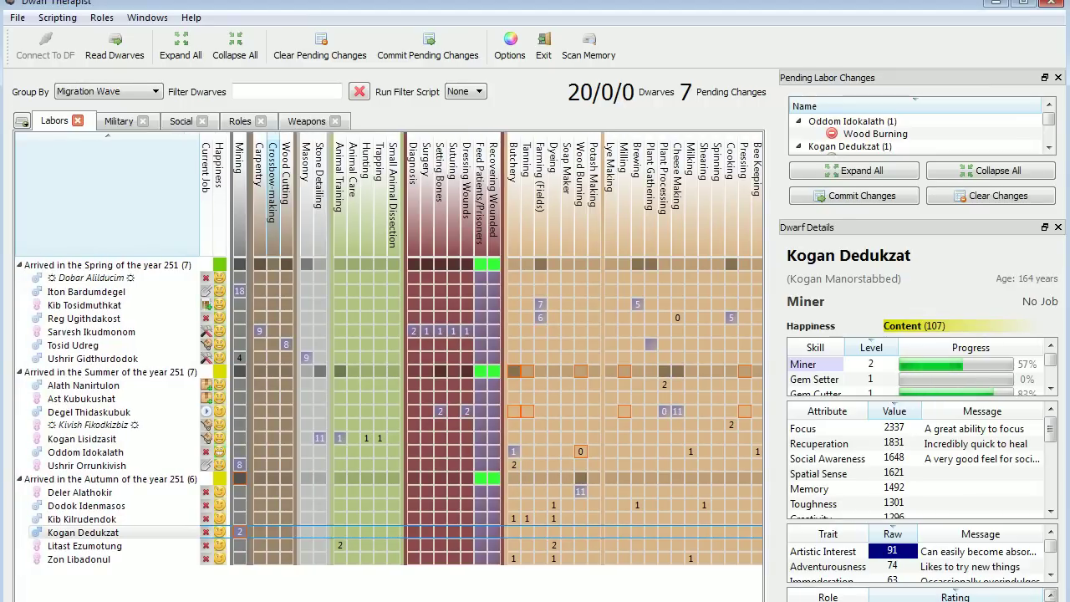
Examine the dwarves' ratings across all roles and return to the labor grid
left_click(235, 122)
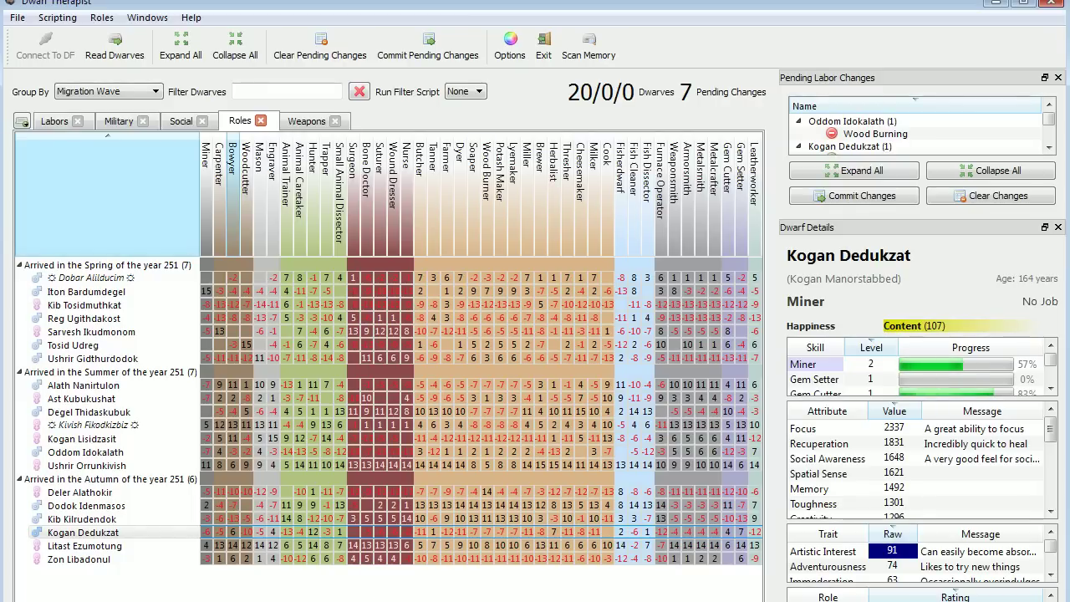
scroll(388, 348, "right", 5)
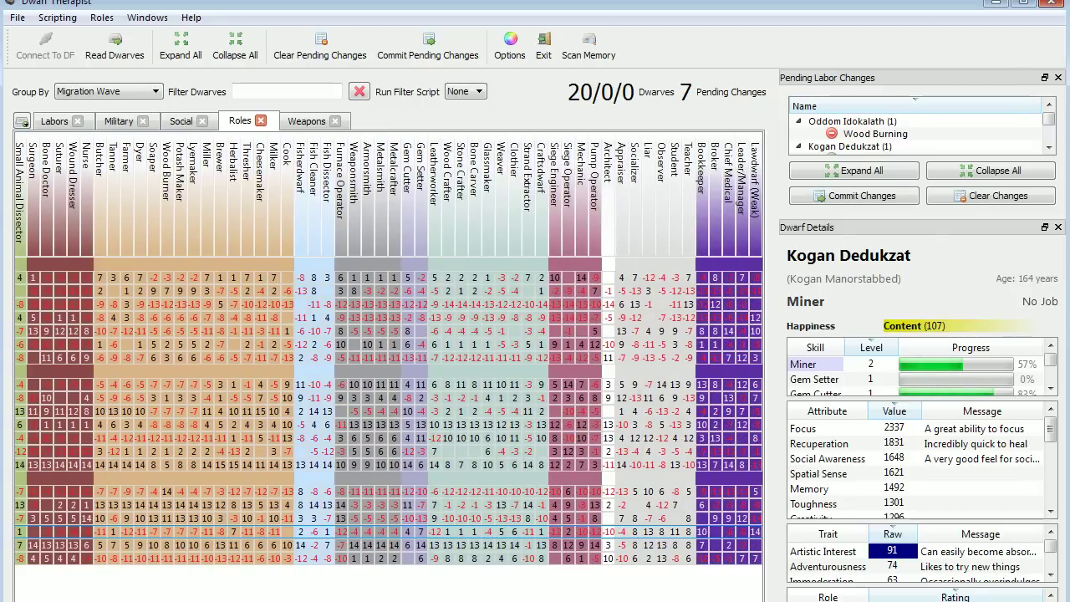
scroll(388, 349, "left", 5)
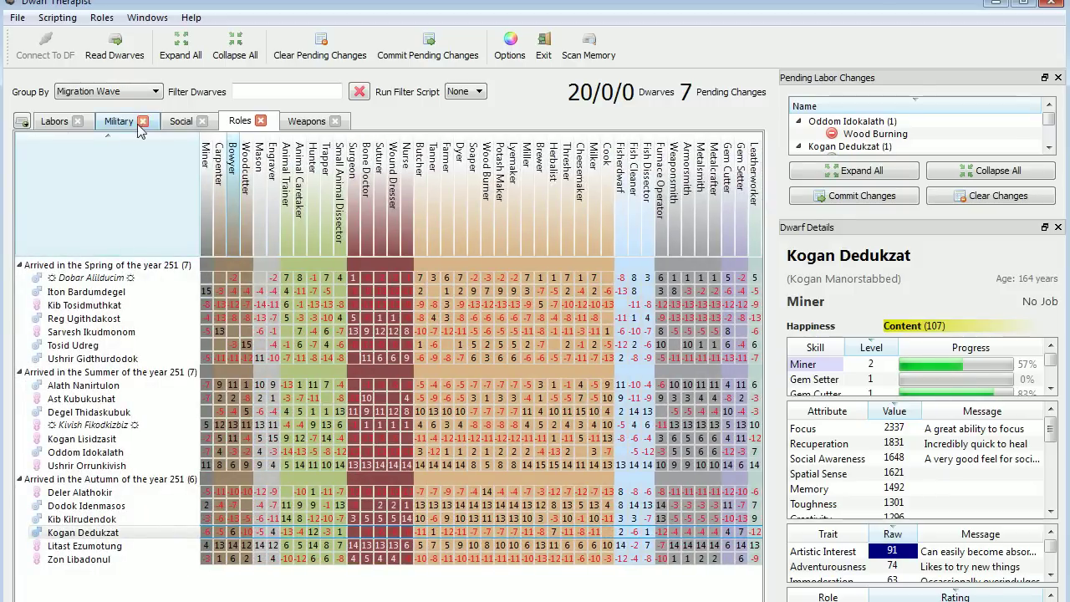
left_click(57, 122)
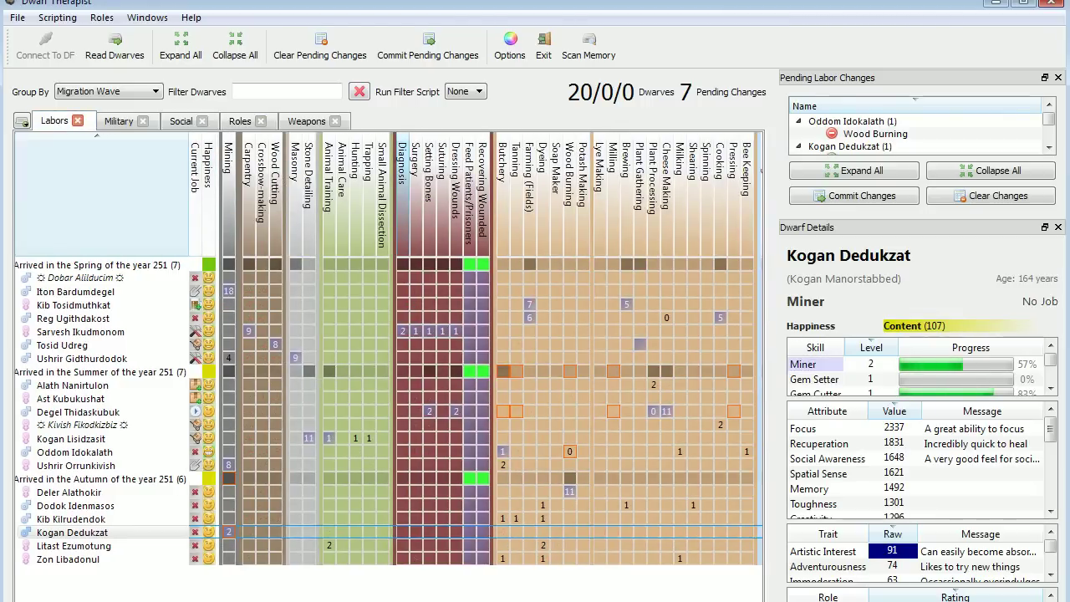
Sort the role ratings by Miller to compare the autumn candidates, and enable Milling for the autumn Farmer
left_click(240, 121)
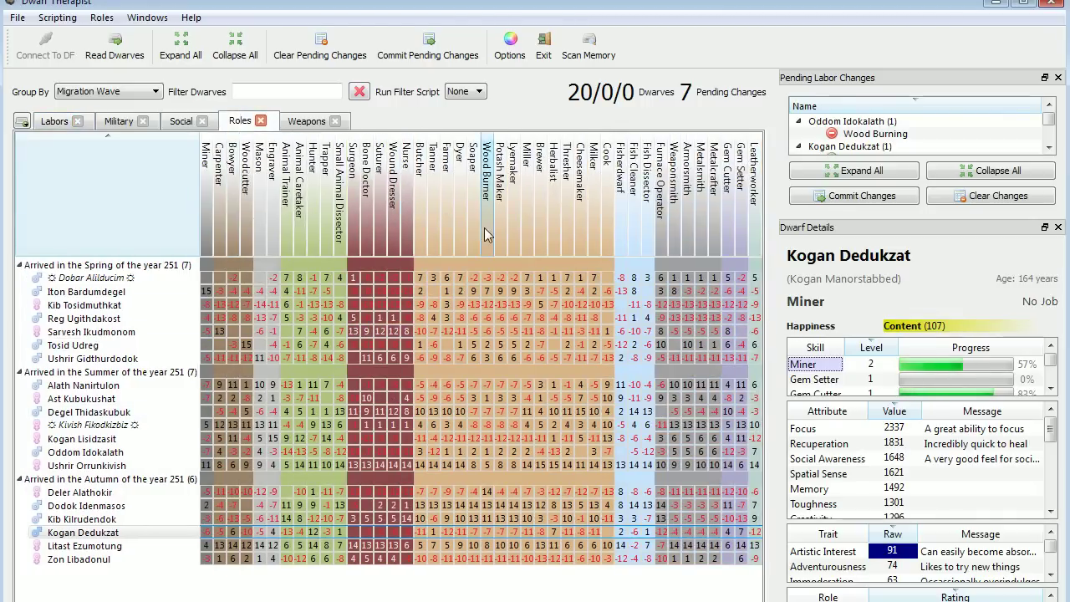
left_click(525, 217)
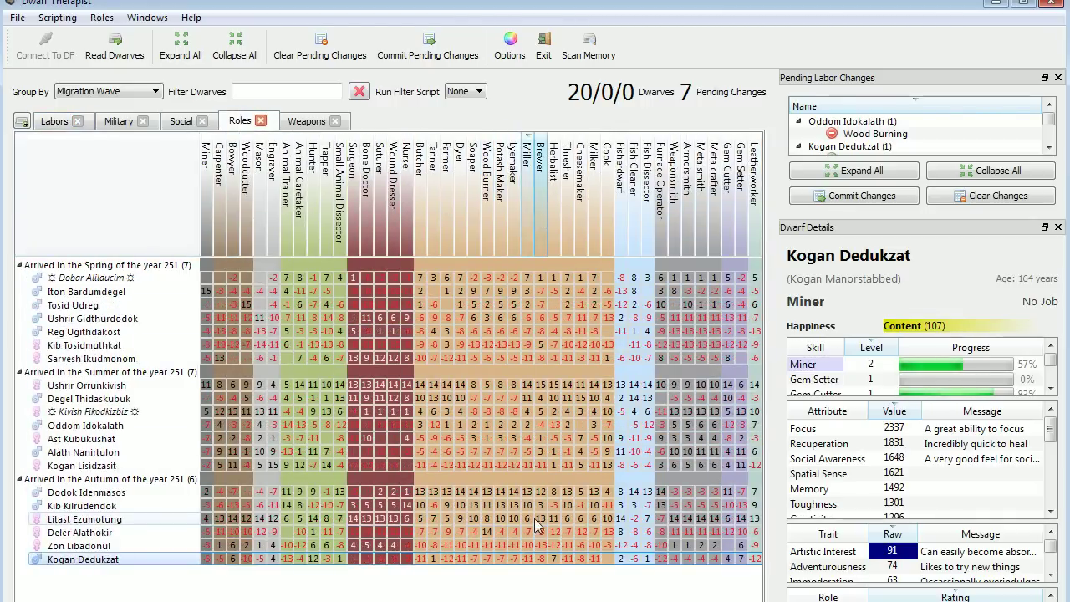
left_click(97, 494)
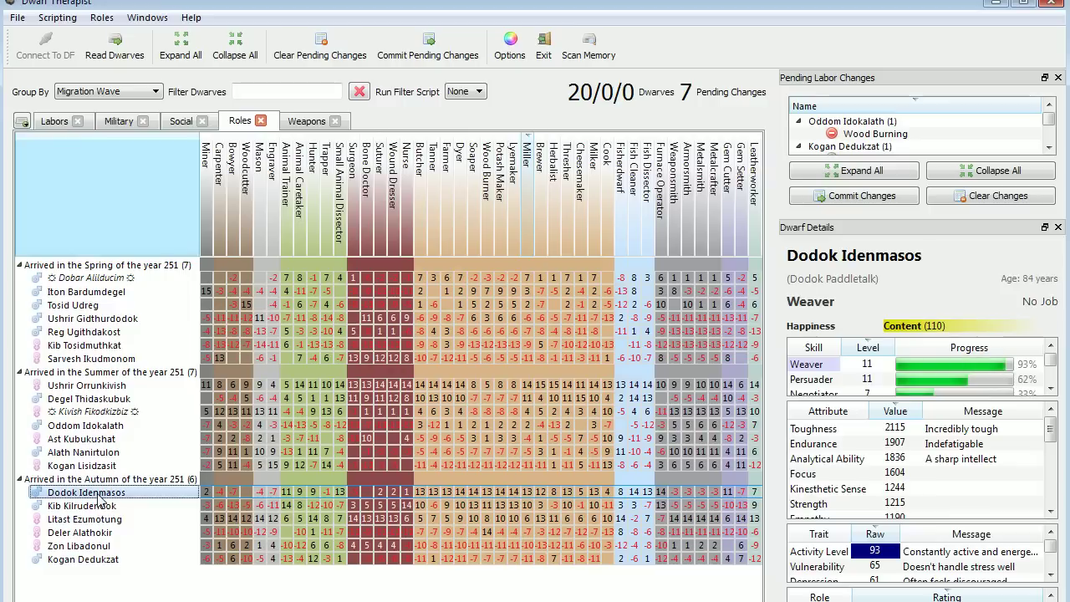
left_click(102, 506)
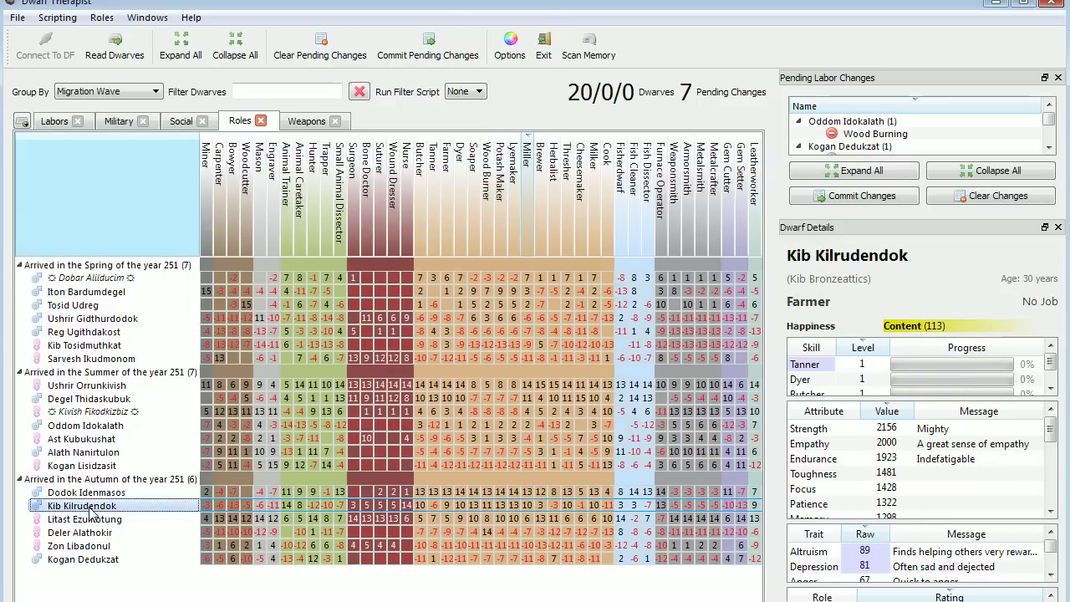
mouse_move(92, 512)
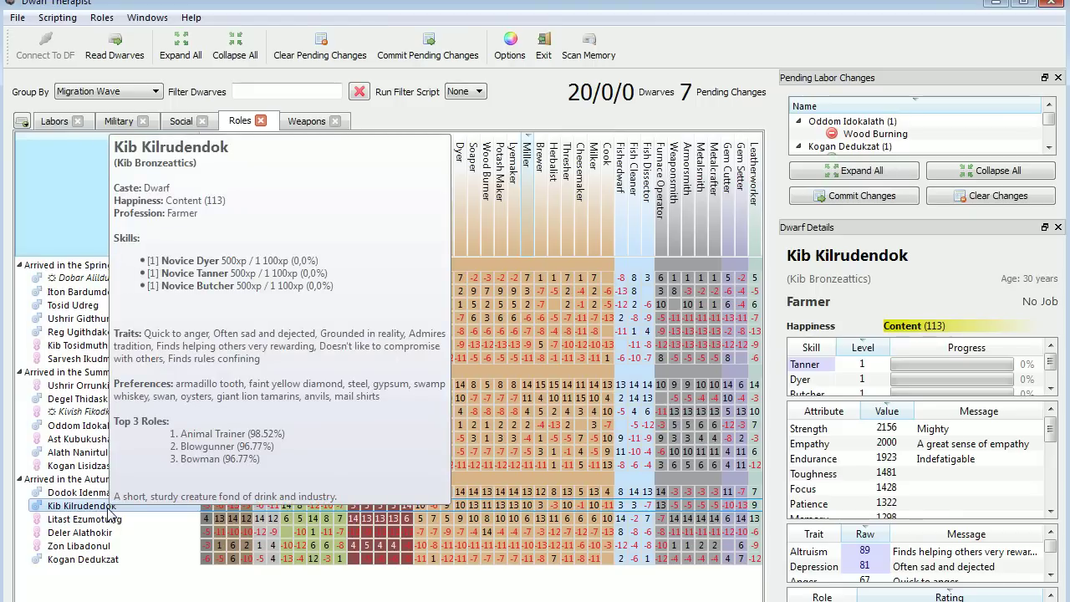
left_click(51, 121)
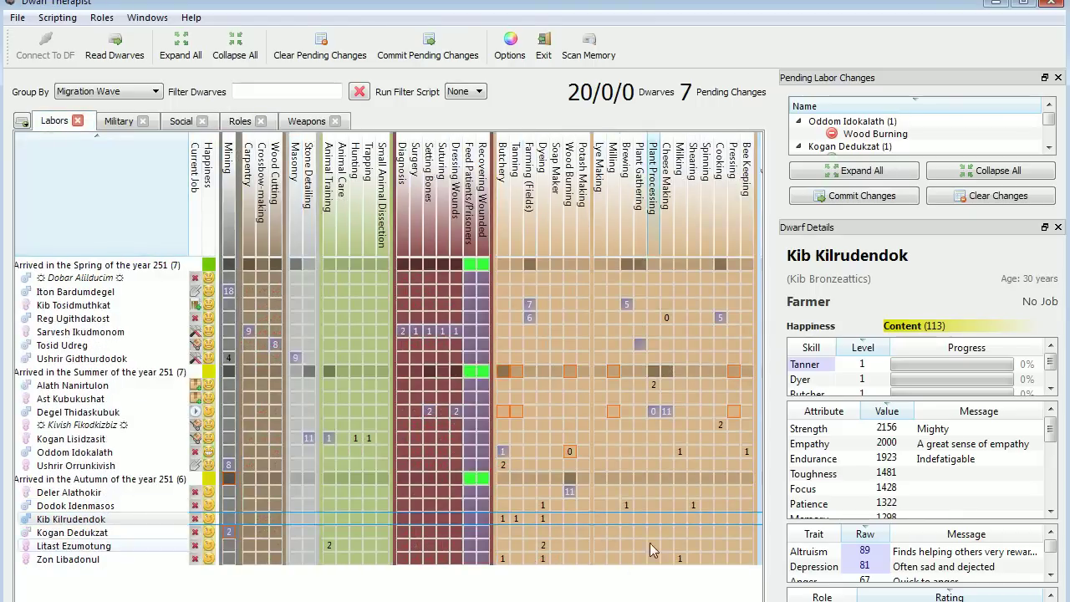
left_click(613, 518)
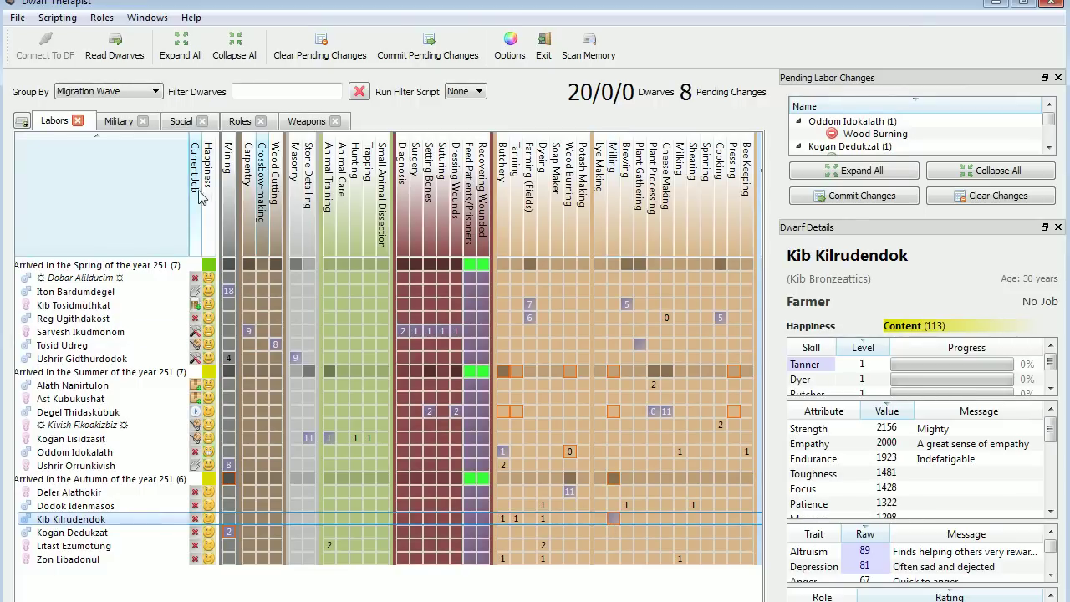
Check role ratings sorted by Thresher, then enable Animal Training for the autumn Animal Trainer and disable it for the summer Engraver
left_click(240, 121)
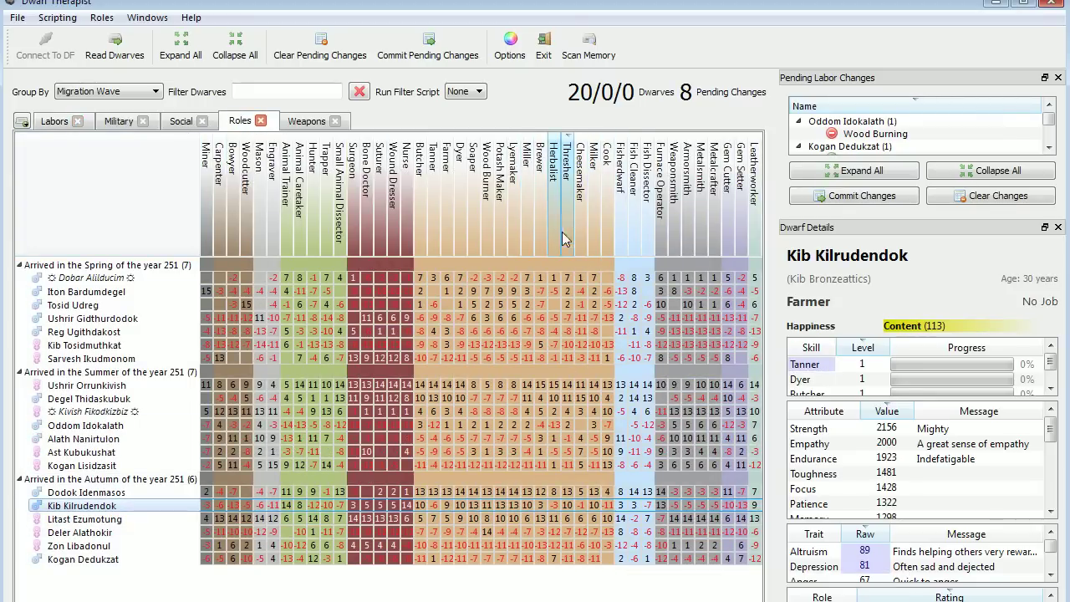
left_click(84, 519)
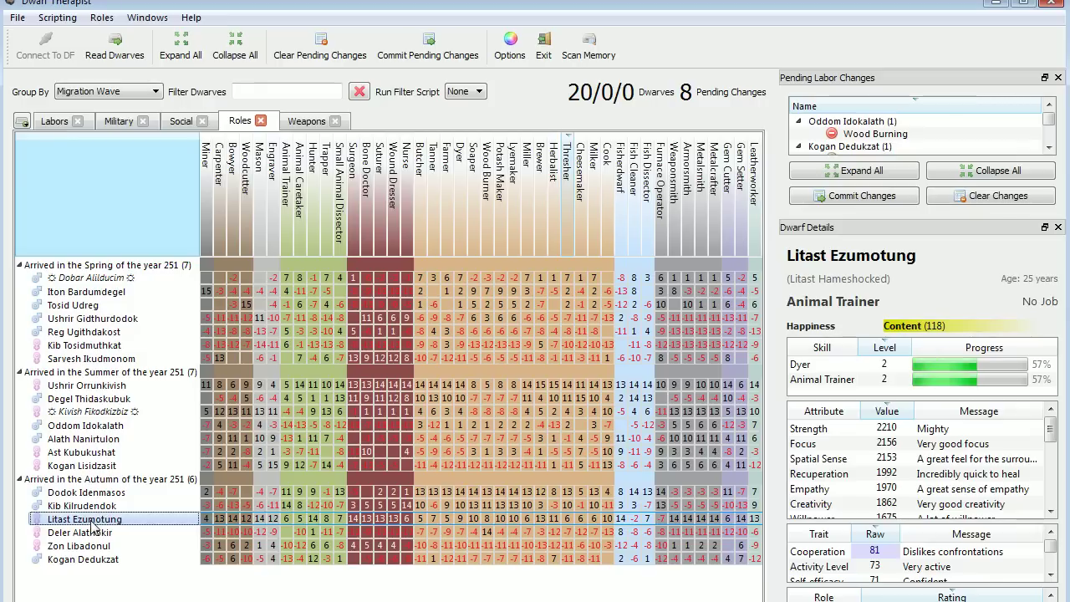
left_click(56, 121)
left_click(330, 546)
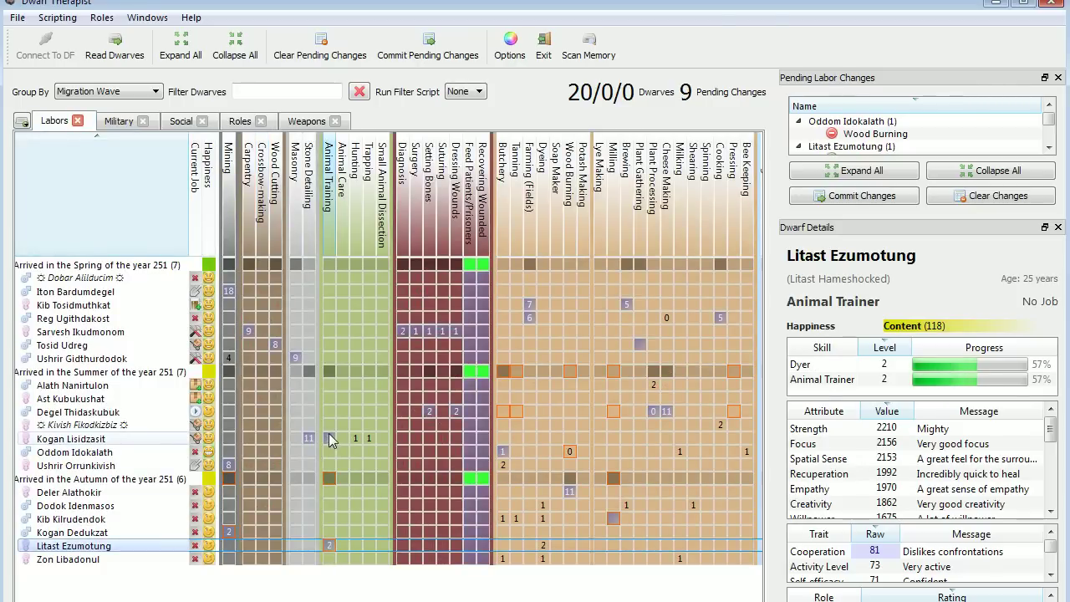
left_click(328, 438)
Enable Dyeing and Pressing for the autumn Animal Trainer
scroll(328, 438, "right", 1)
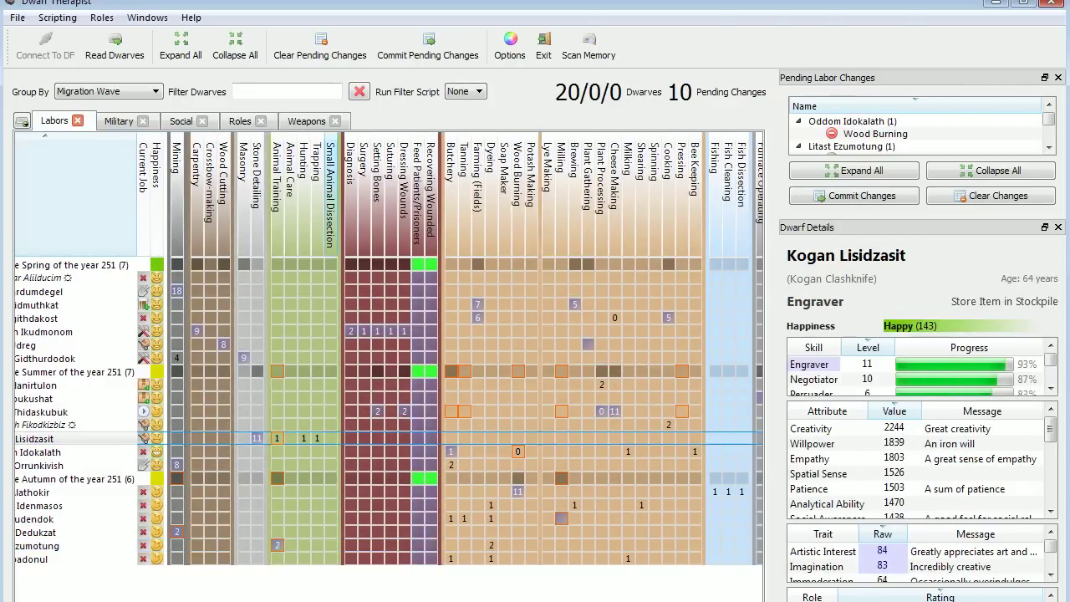
scroll(388, 347, "right", 1)
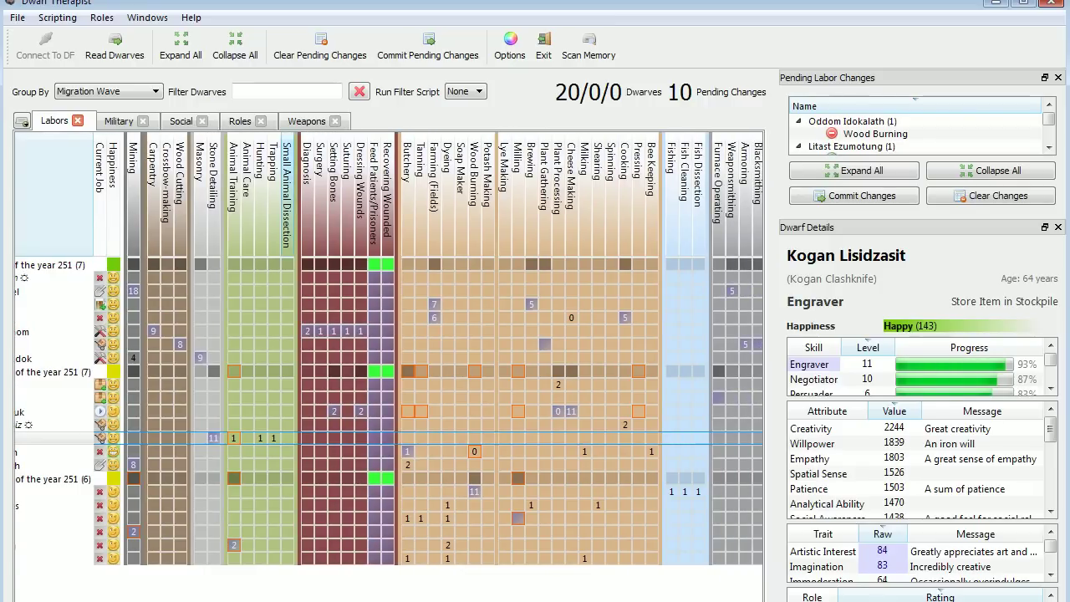
left_click(448, 544)
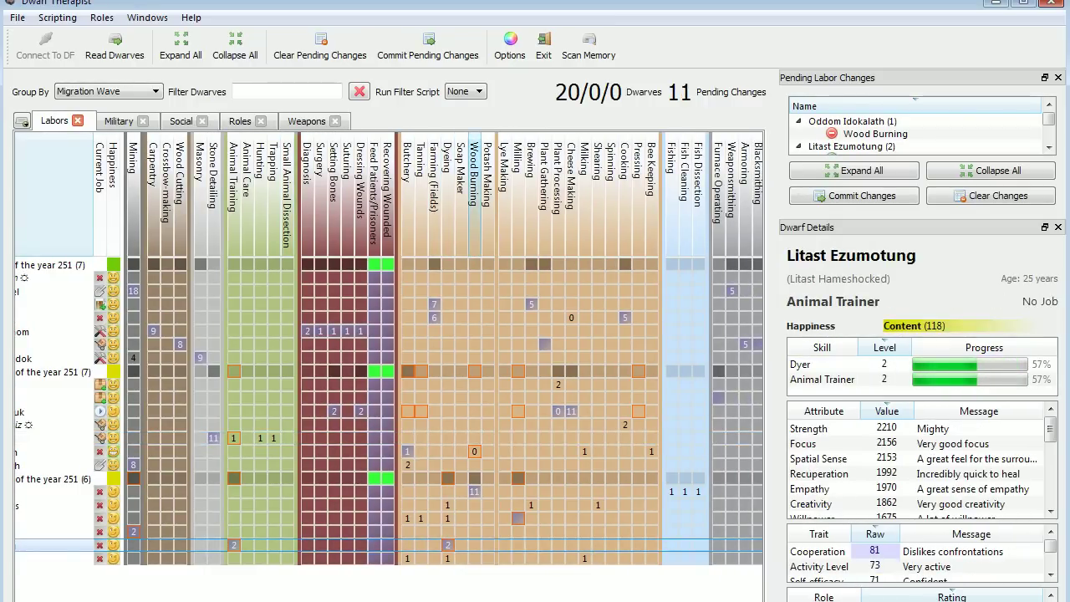
scroll(474, 544, "right", 1)
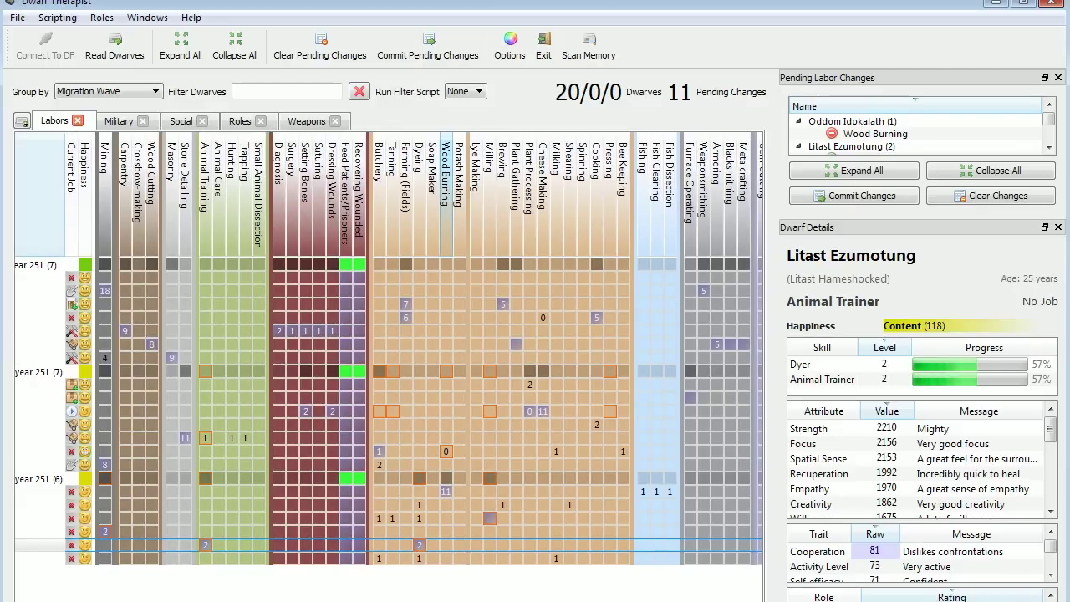
left_click(609, 544)
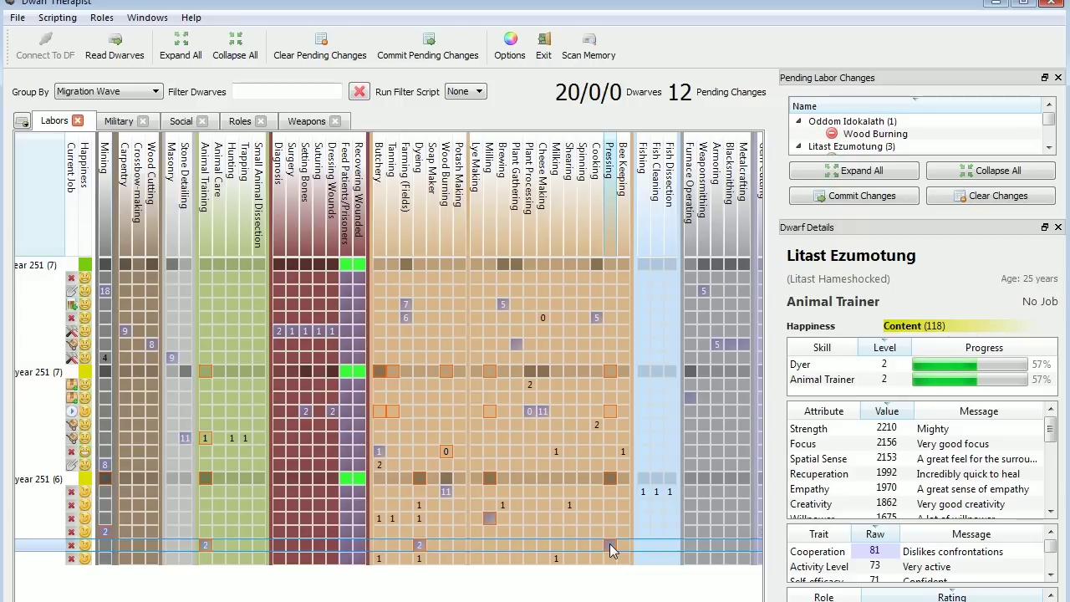
scroll(582, 581, "right", 2)
scroll(388, 348, "left", 2)
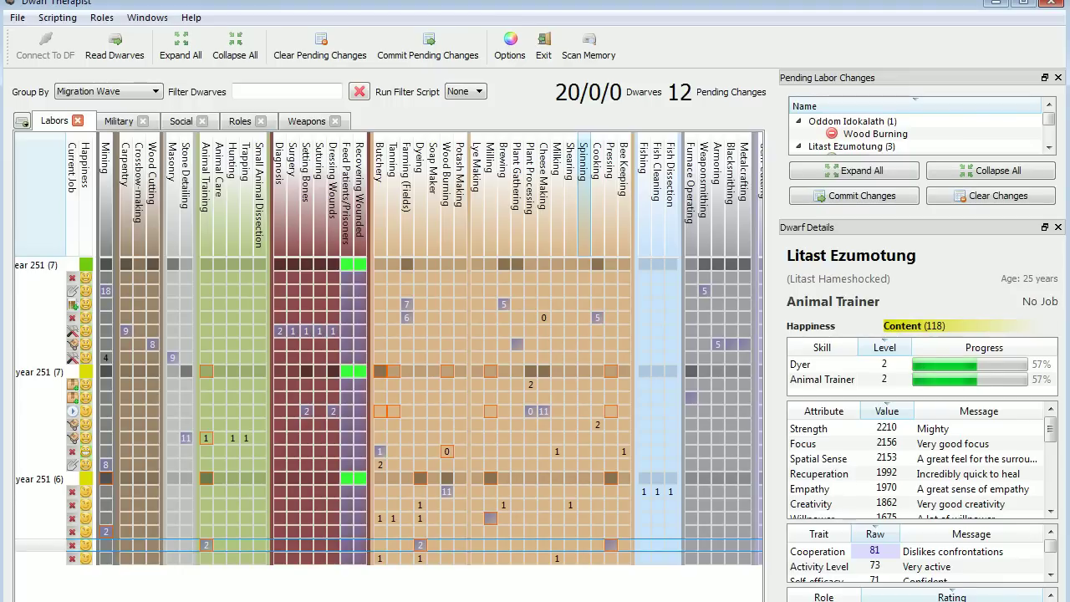
scroll(388, 348, "left", 4)
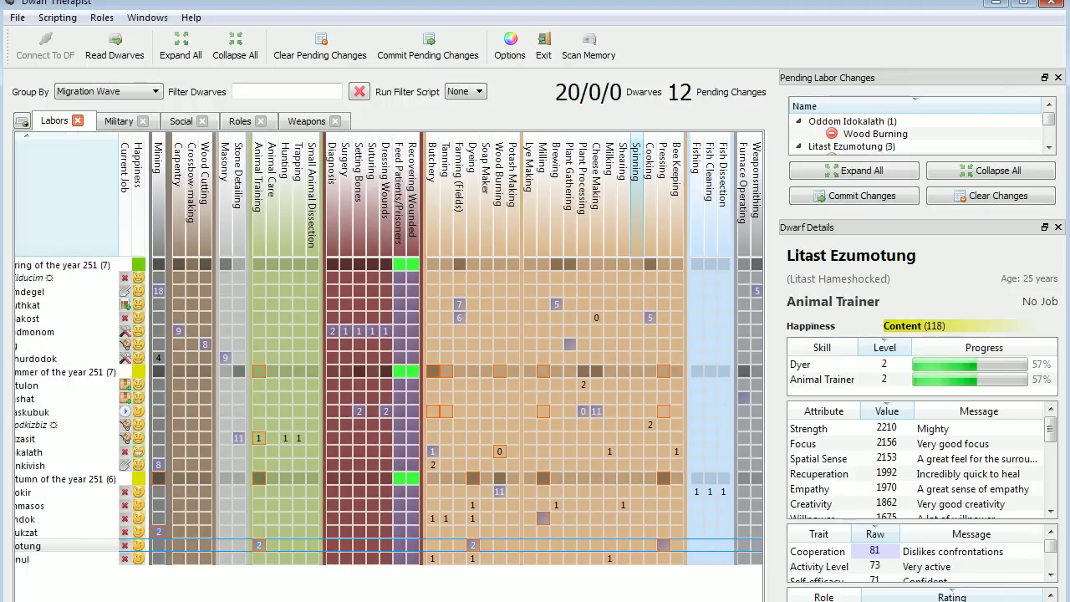
Compare the role ratings and details of the autumn Weaver, Farmer and Animal Trainer, and return to the labor grid
scroll(388, 348, "left", 4)
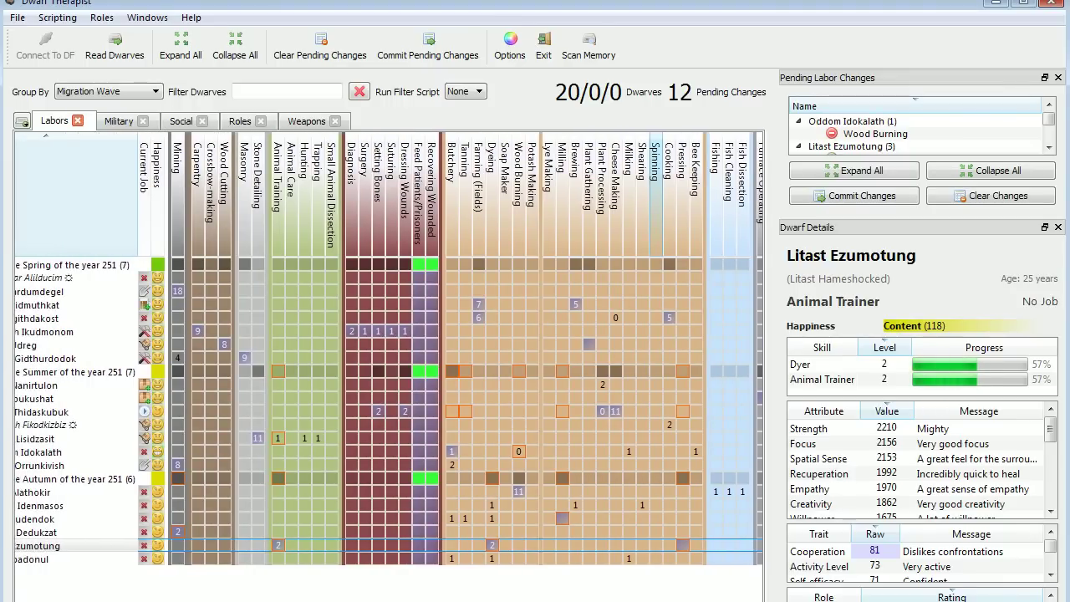
left_click(240, 122)
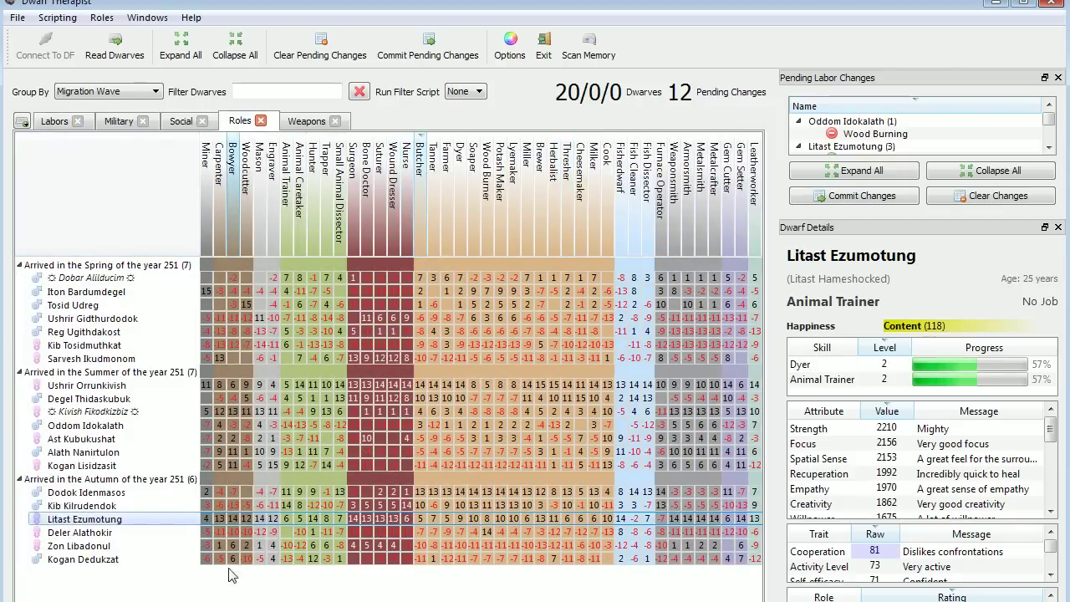
left_click(91, 505)
left_click(90, 493)
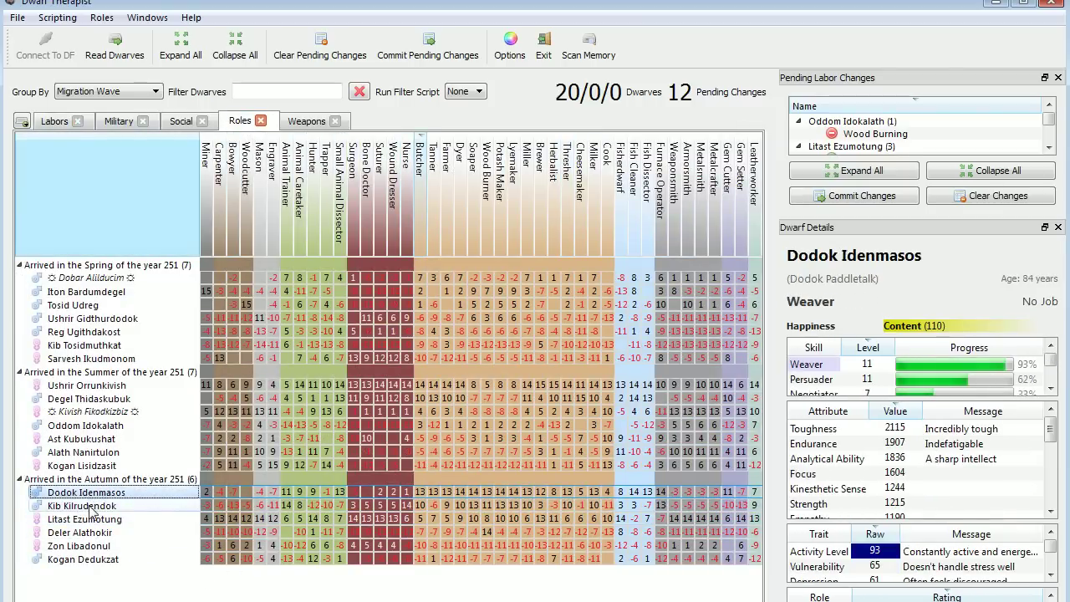
left_click(92, 506)
left_click(95, 519)
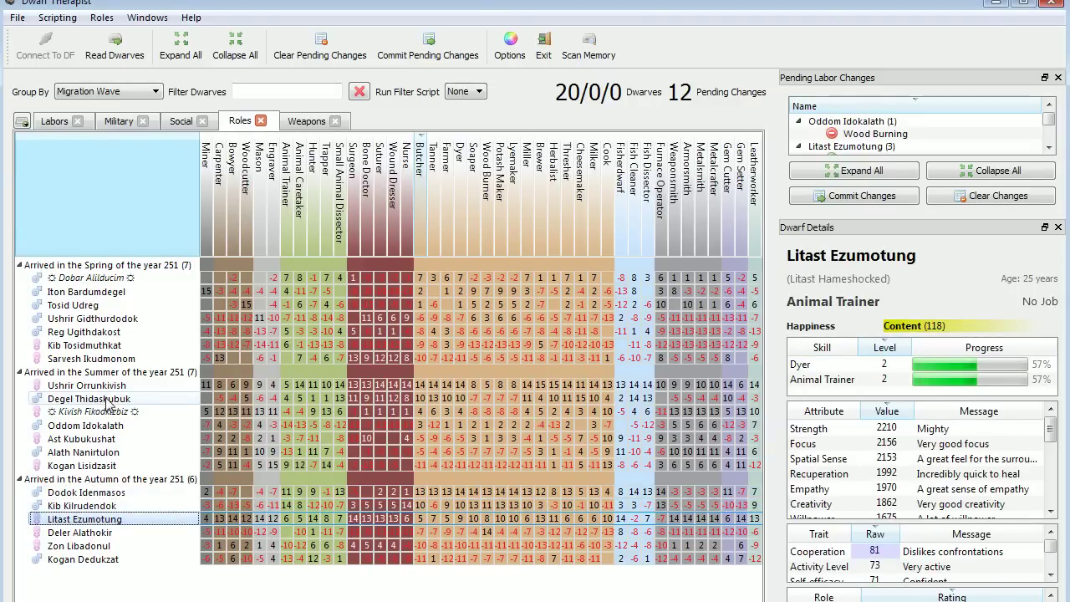
left_click(56, 121)
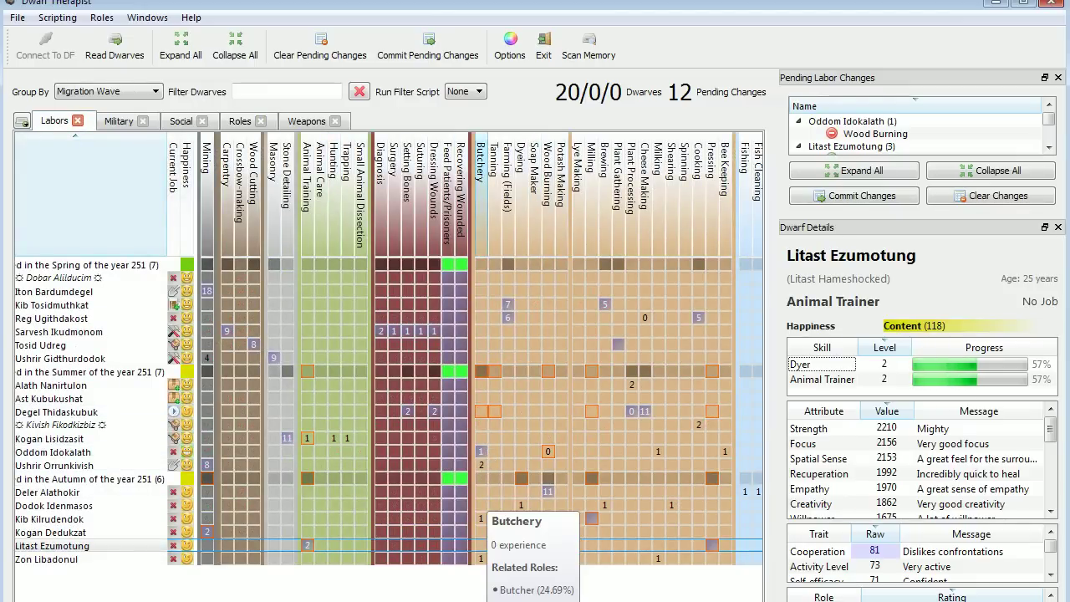
Review the labor grid, sort the role ratings by Tanner, and inspect the autumn Miner's details
scroll(490, 458, "right", 5)
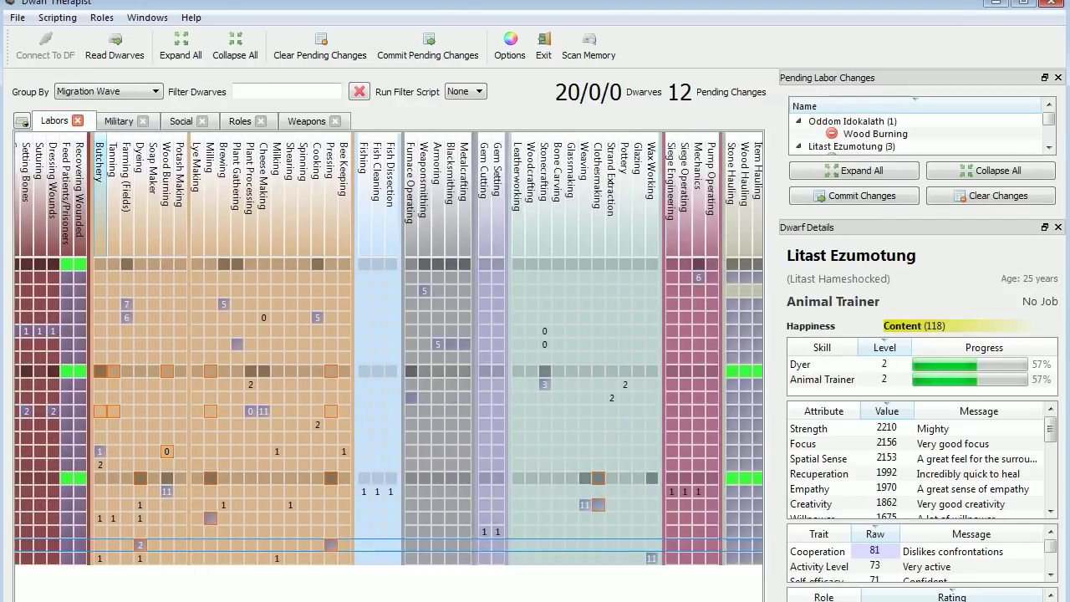
scroll(489, 459, "left", 6)
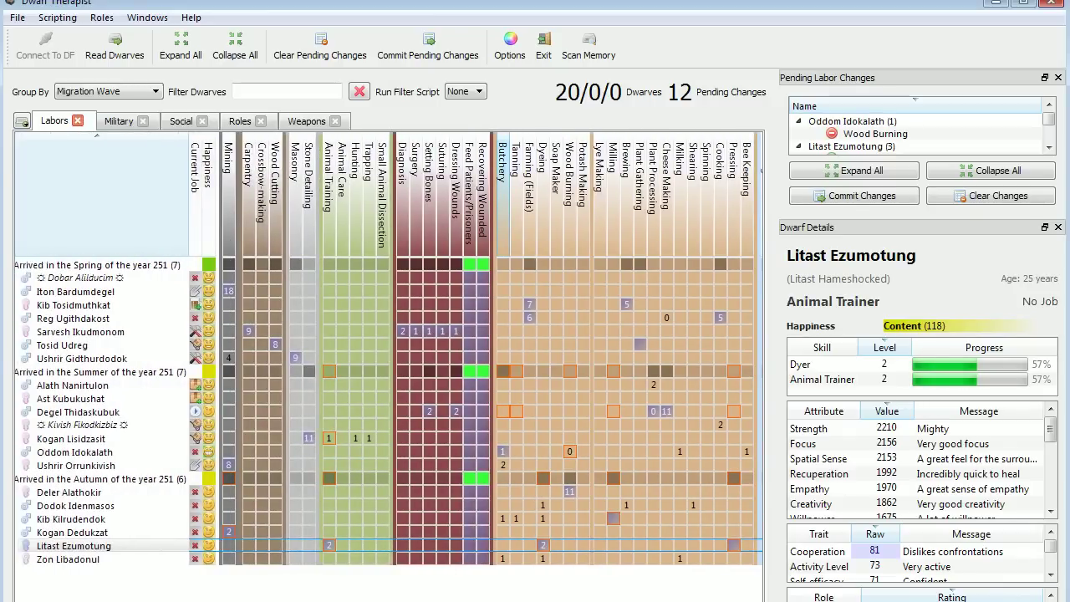
scroll(349, 552, "right", 2)
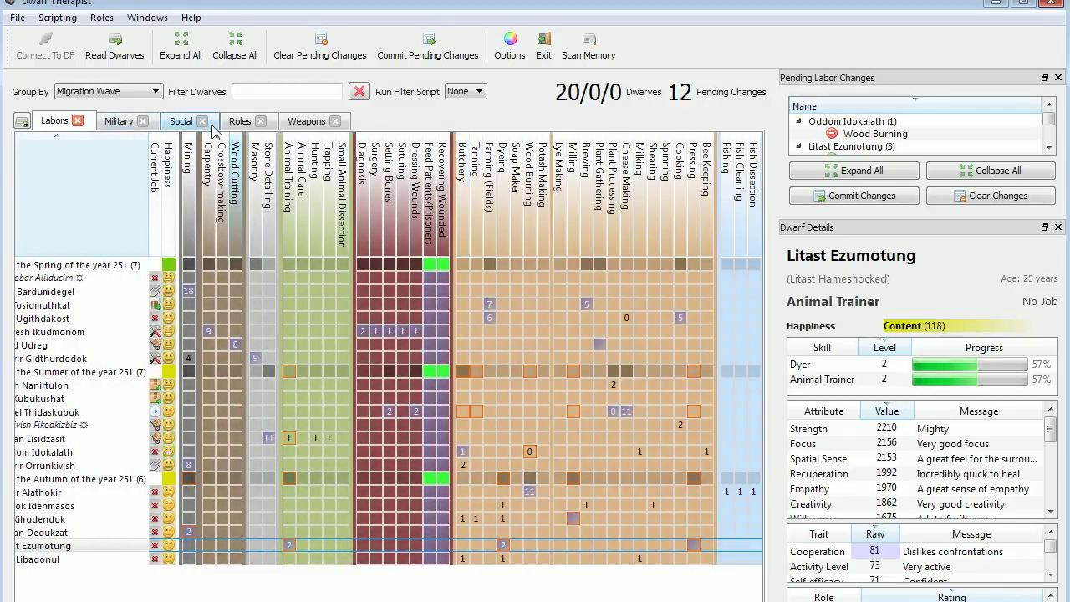
left_click(240, 121)
left_click(436, 208)
left_click(87, 523)
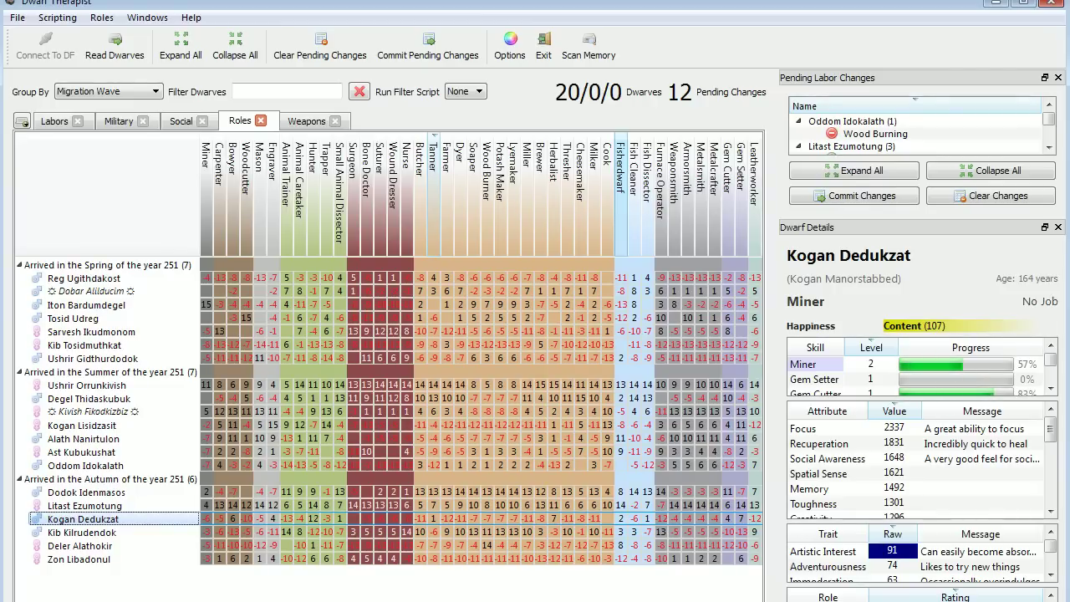
left_click(55, 120)
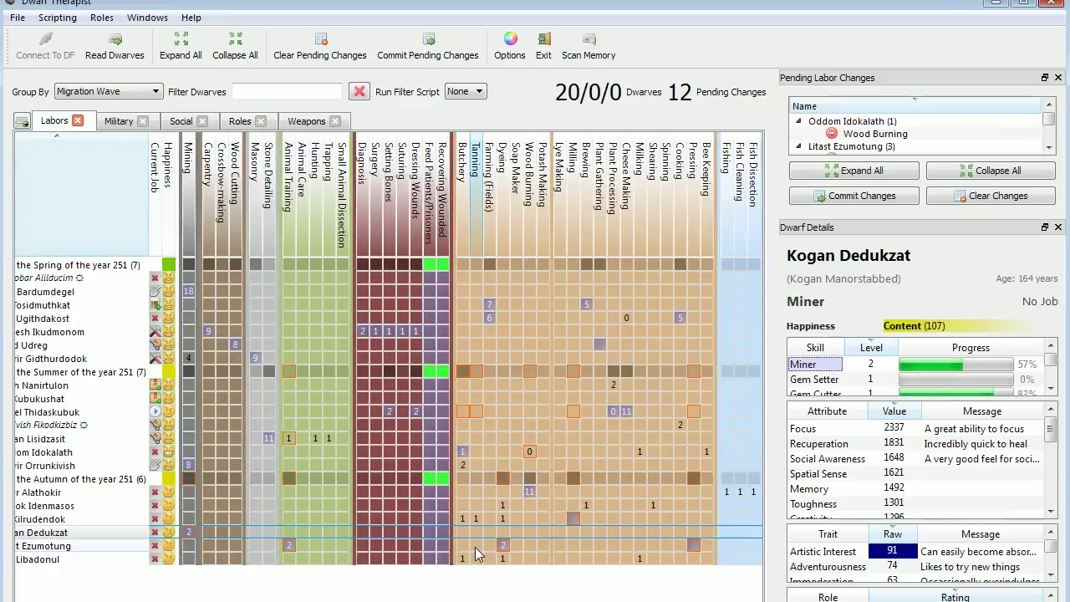
Examine the labor grid across all columns for the autumn Weaver's skills and enabled labors
scroll(207, 532, "left", 1)
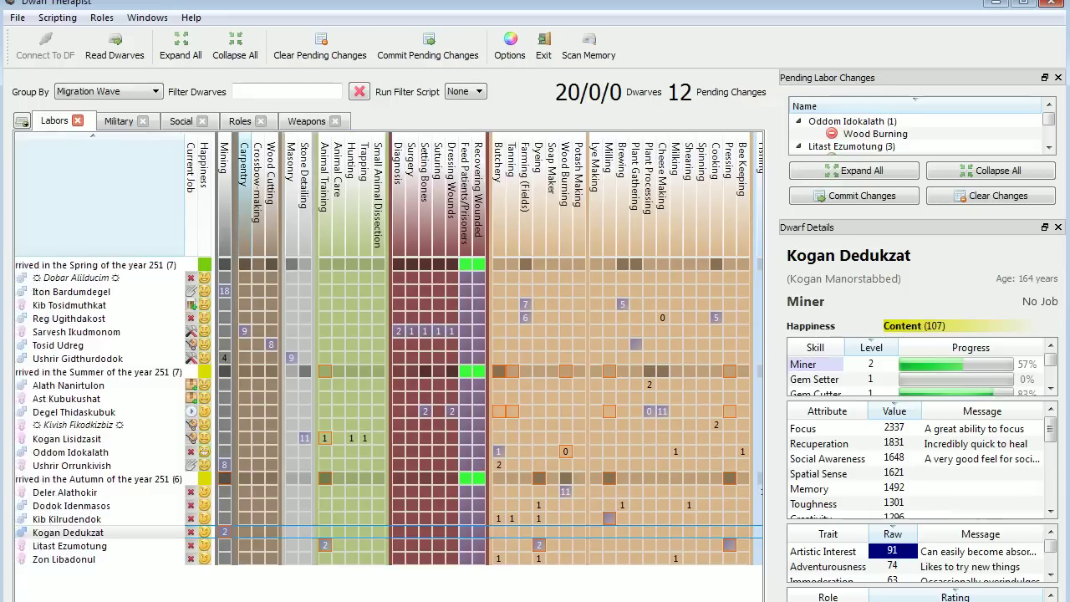
scroll(207, 531, "left", 1)
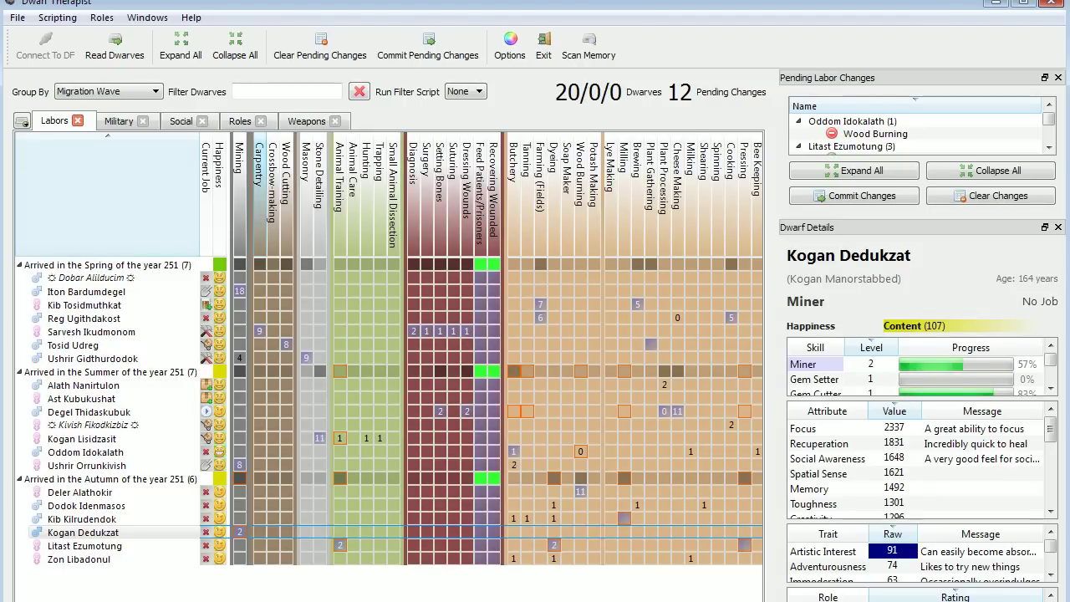
scroll(388, 348, "right", 3)
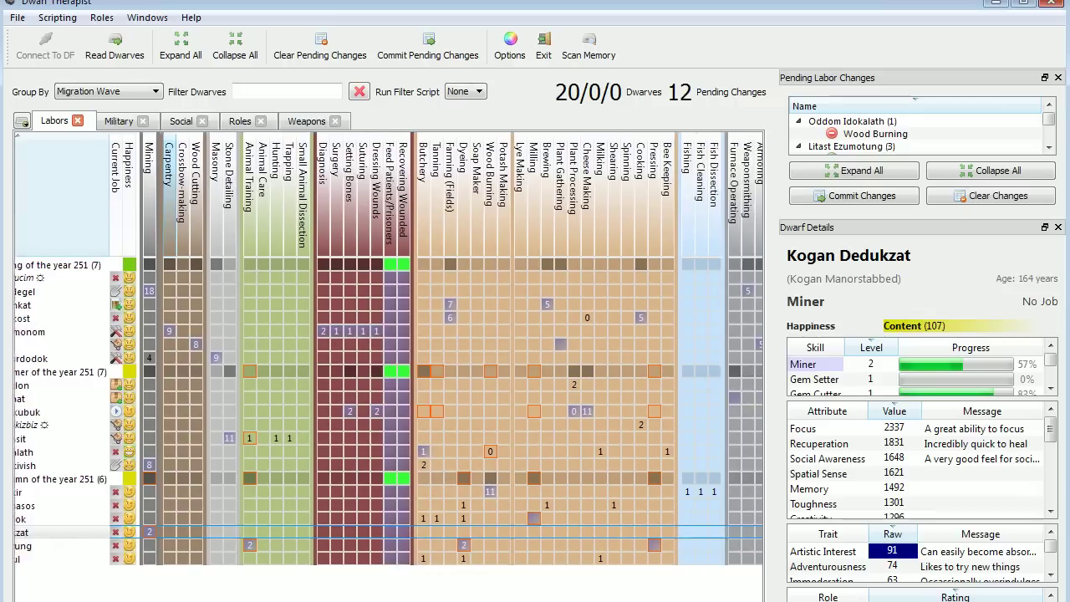
scroll(94, 520, "left", 3)
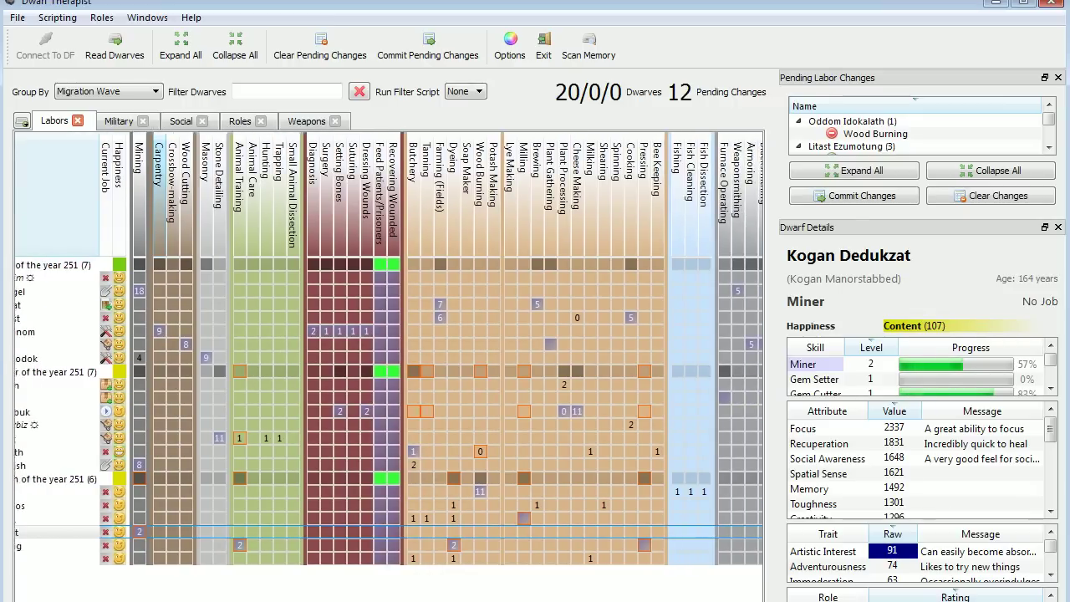
left_click(92, 506)
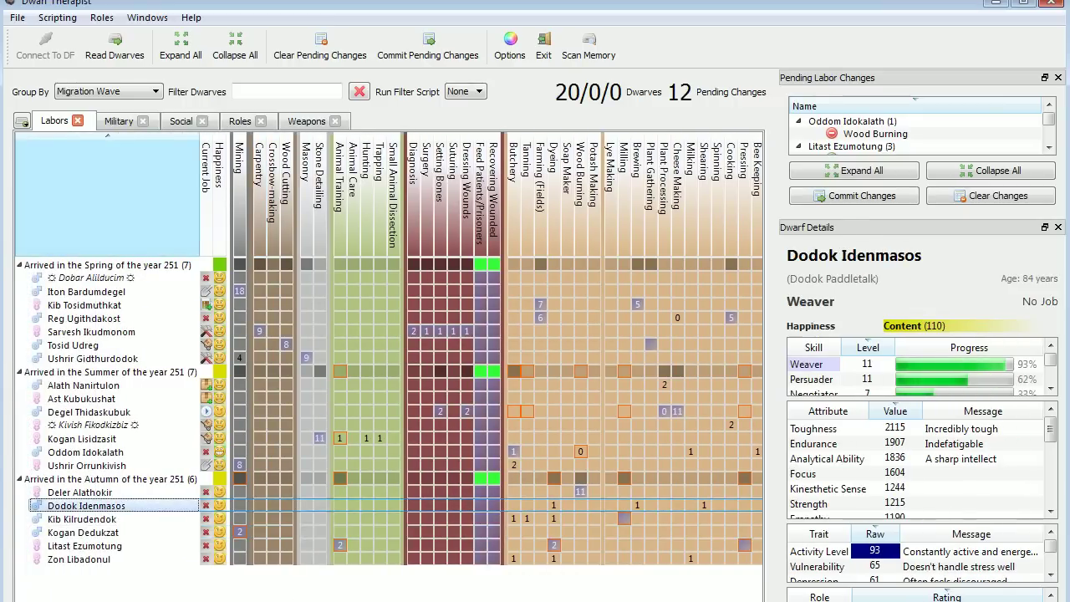
scroll(388, 348, "right", 3)
scroll(388, 348, "right", 5)
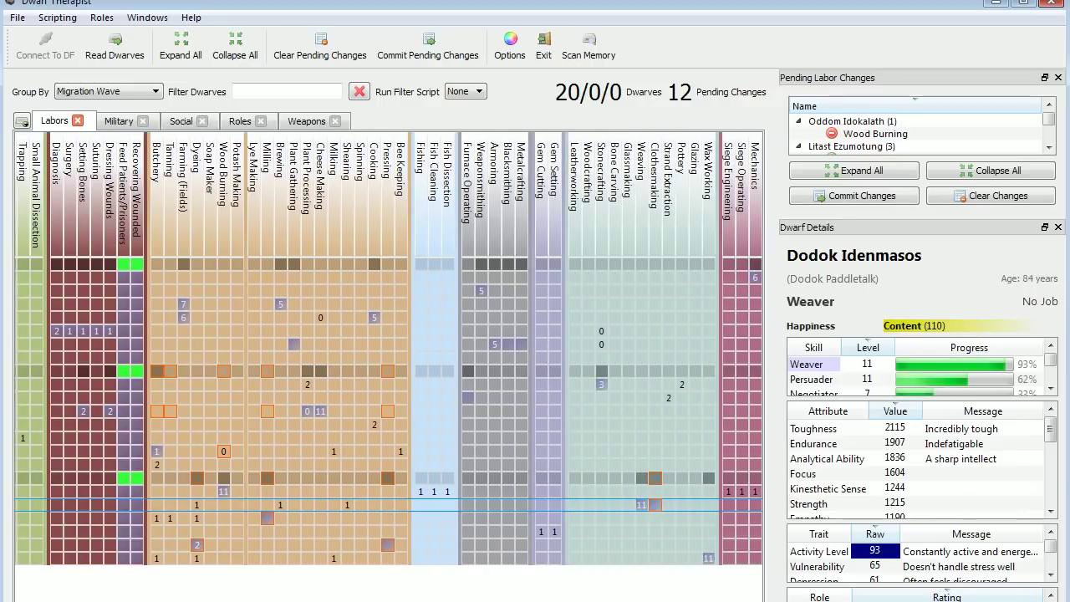
scroll(366, 500, "left", 8)
Review the skills and assigned labors of the autumn Wood Burner and the autumn Animal Trainer across the grid
left_click(366, 495)
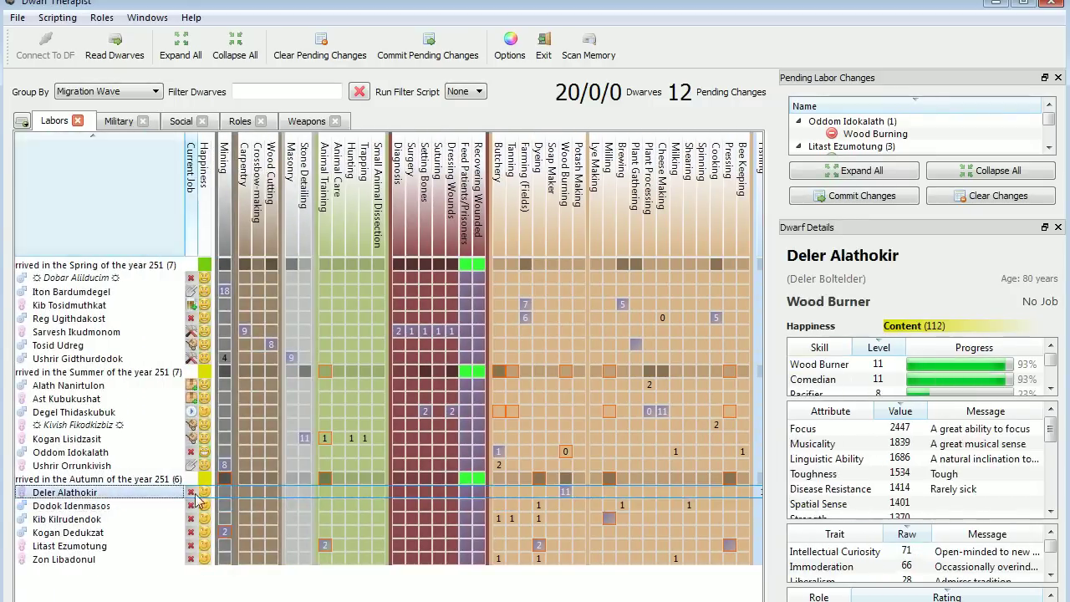
scroll(367, 502, "left", 1)
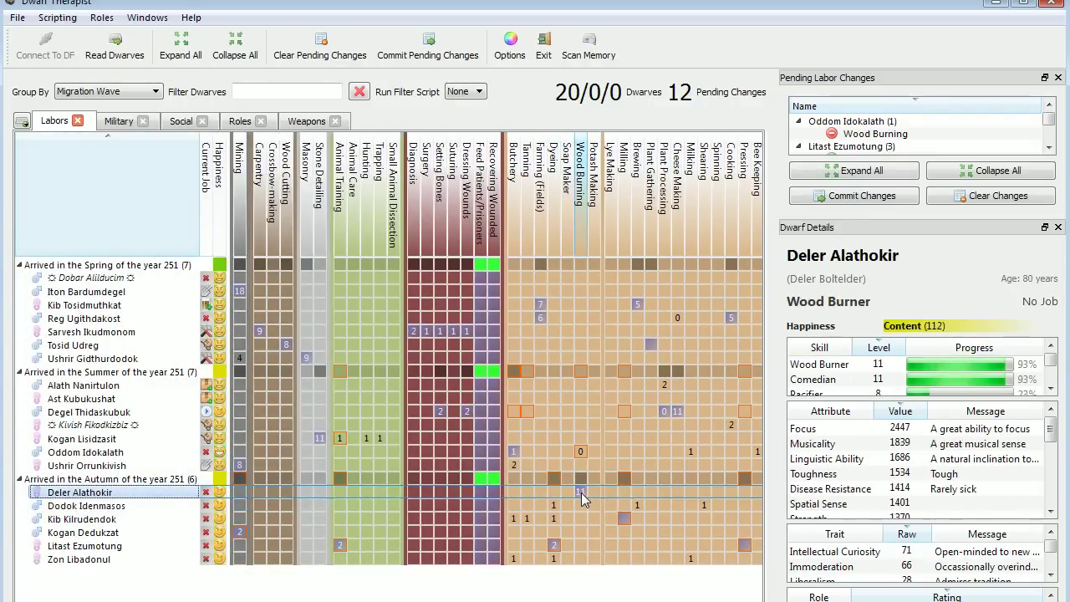
scroll(583, 498, "right", 6)
scroll(388, 347, "right", 3)
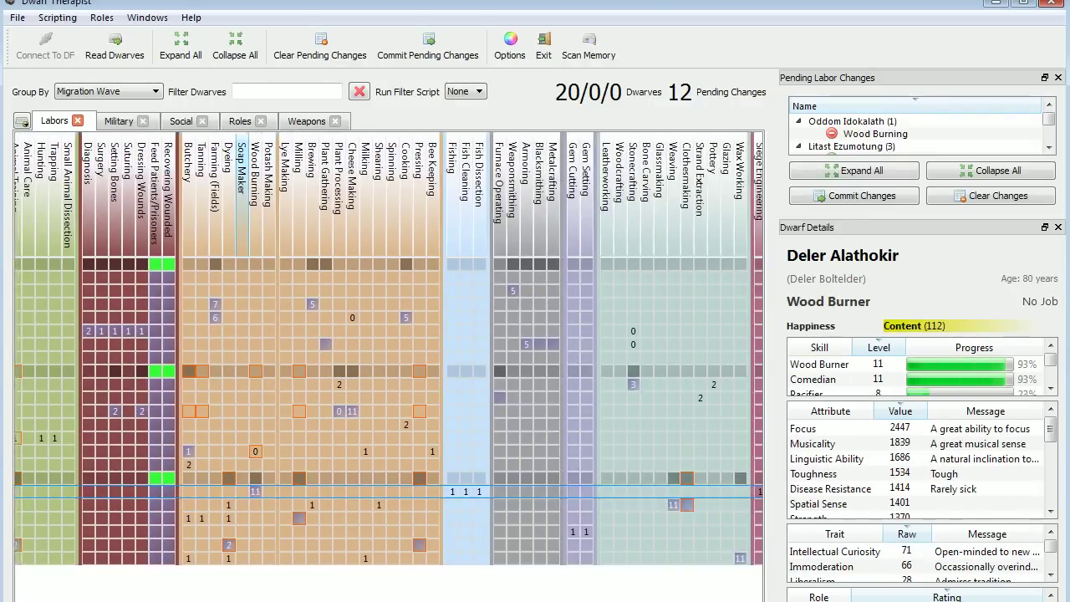
scroll(100, 535, "left", 8)
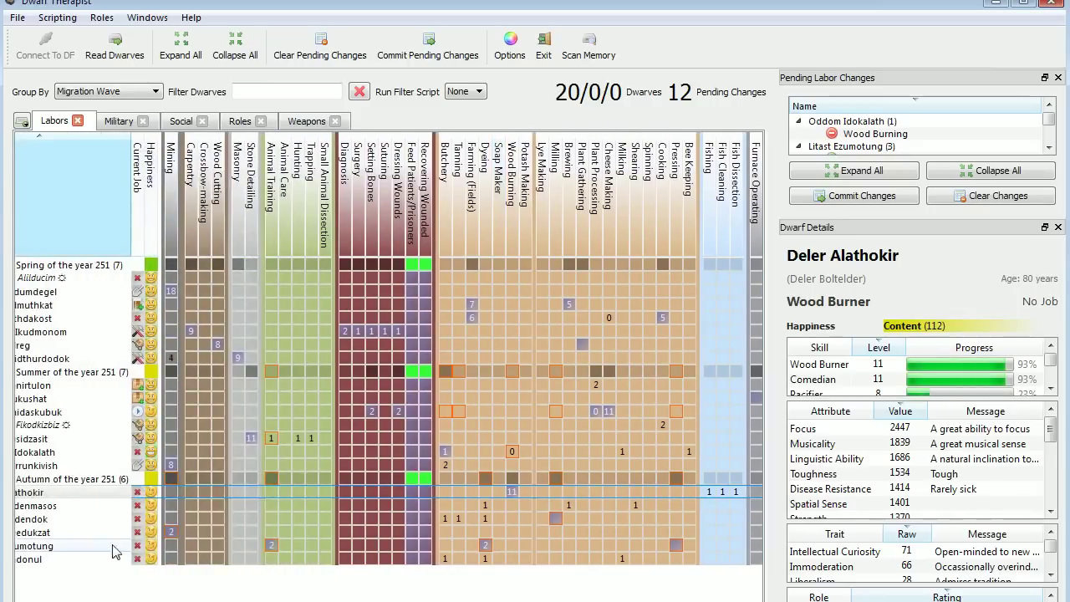
left_click(49, 547)
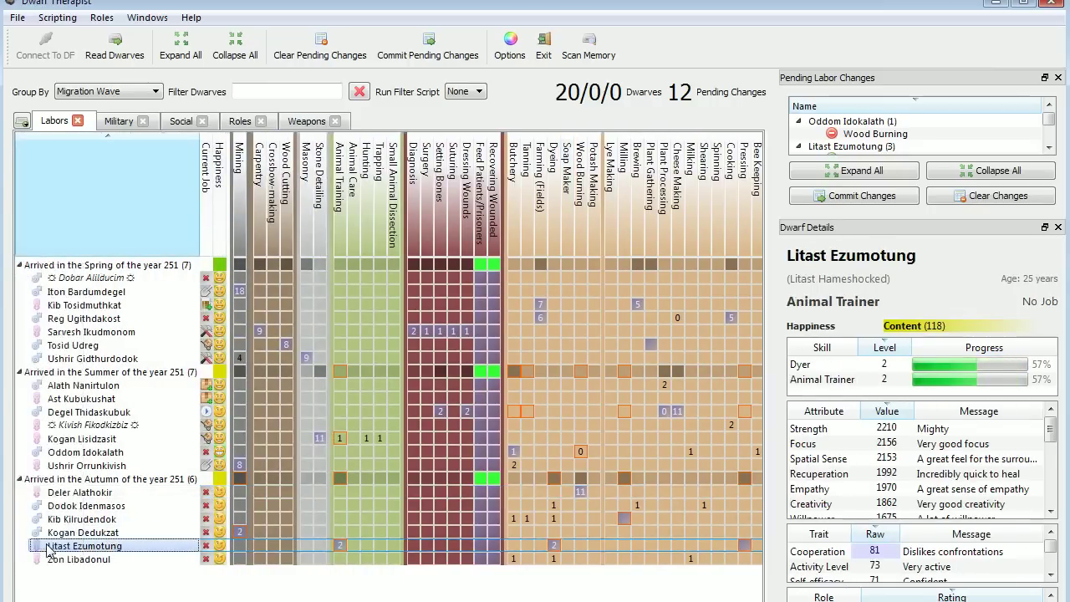
scroll(388, 348, "right", 8)
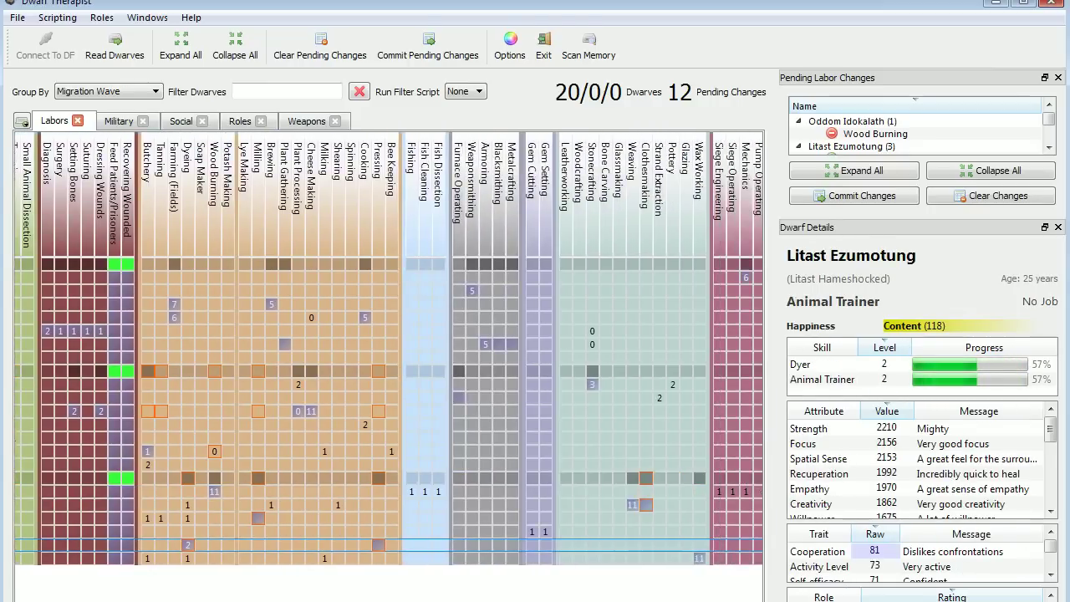
scroll(388, 348, "left", 4)
scroll(100, 552, "left", 6)
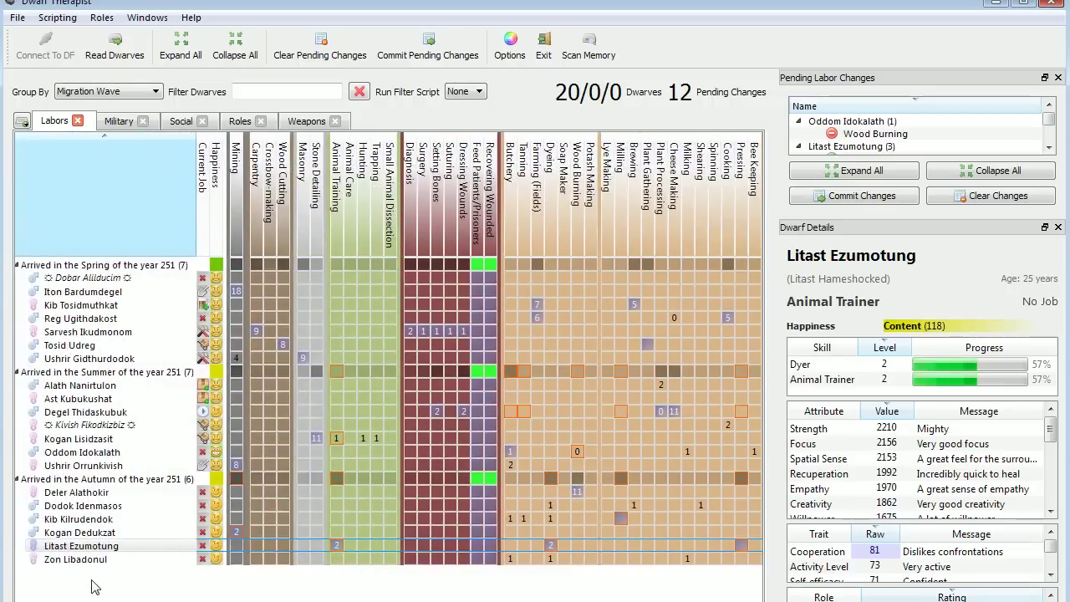
Enable Woodcrafting and Bone Carving for the autumn Wax Worker
left_click(92, 559)
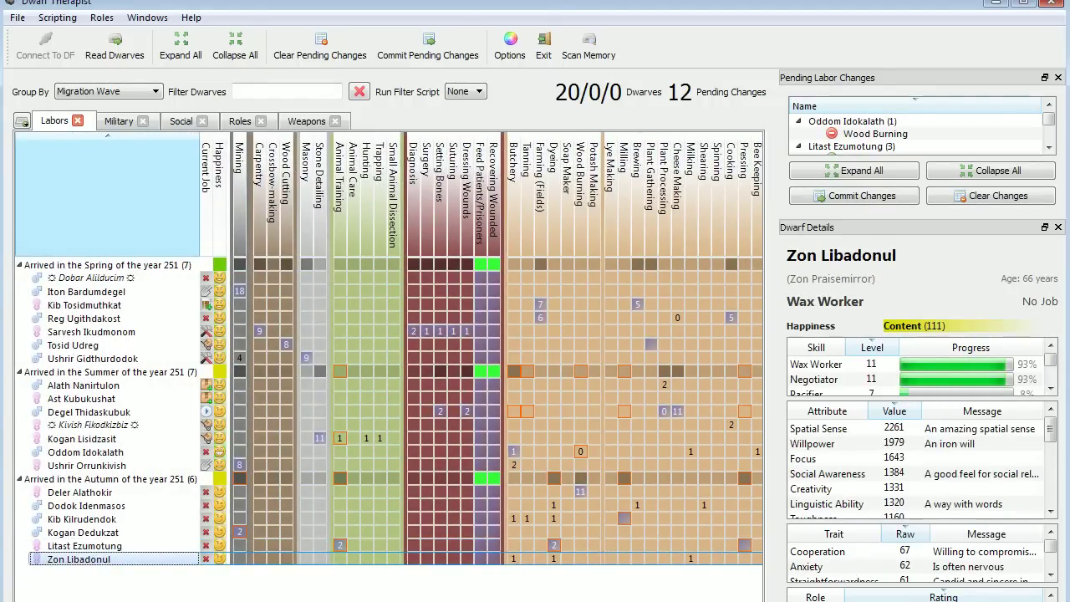
scroll(389, 348, "right", 4)
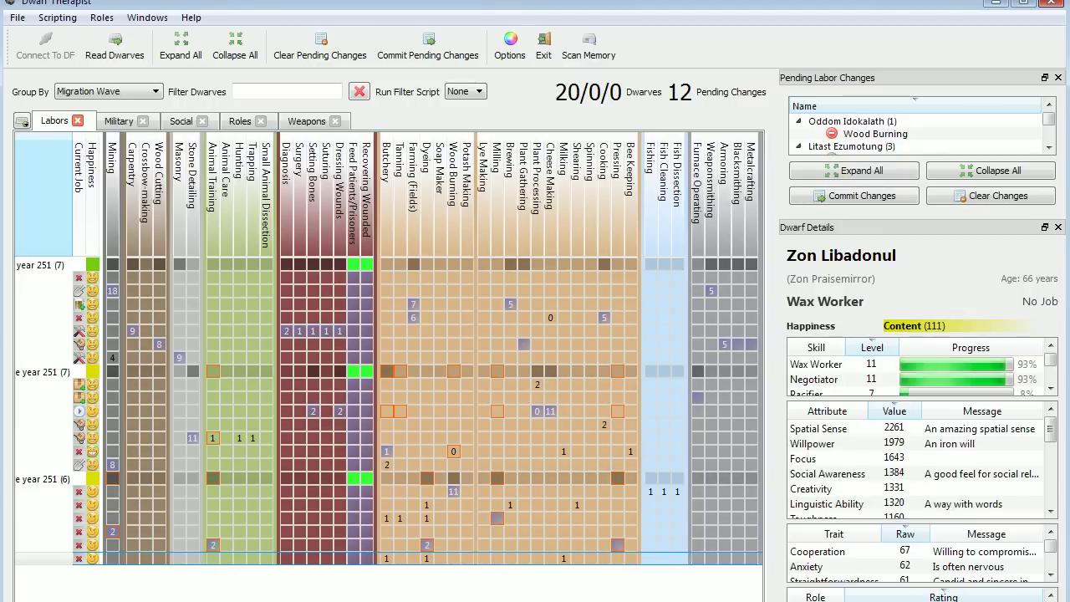
scroll(566, 540, "right", 5)
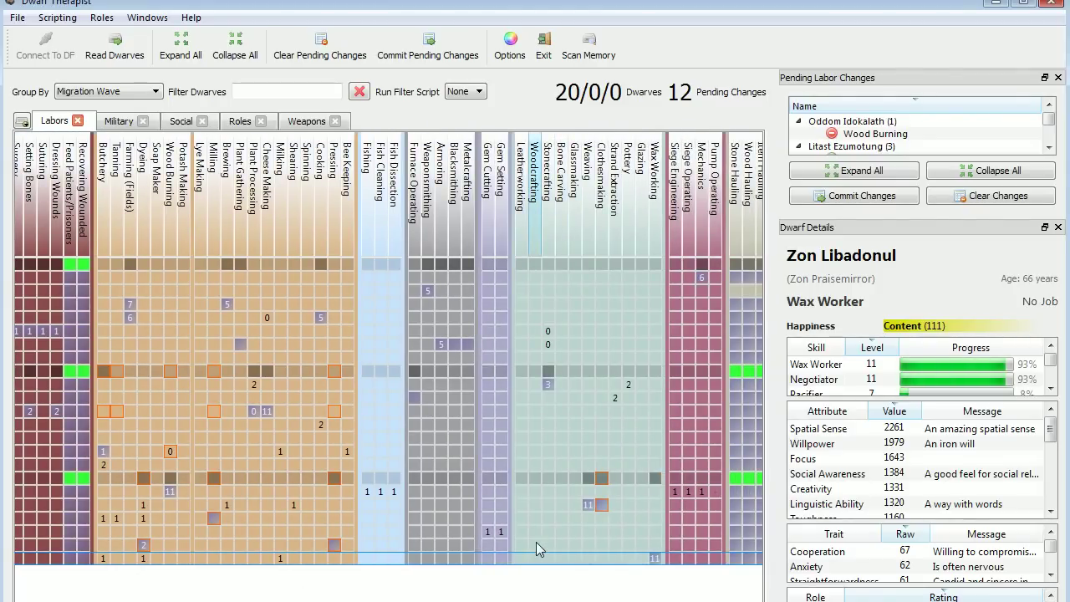
left_click(540, 558)
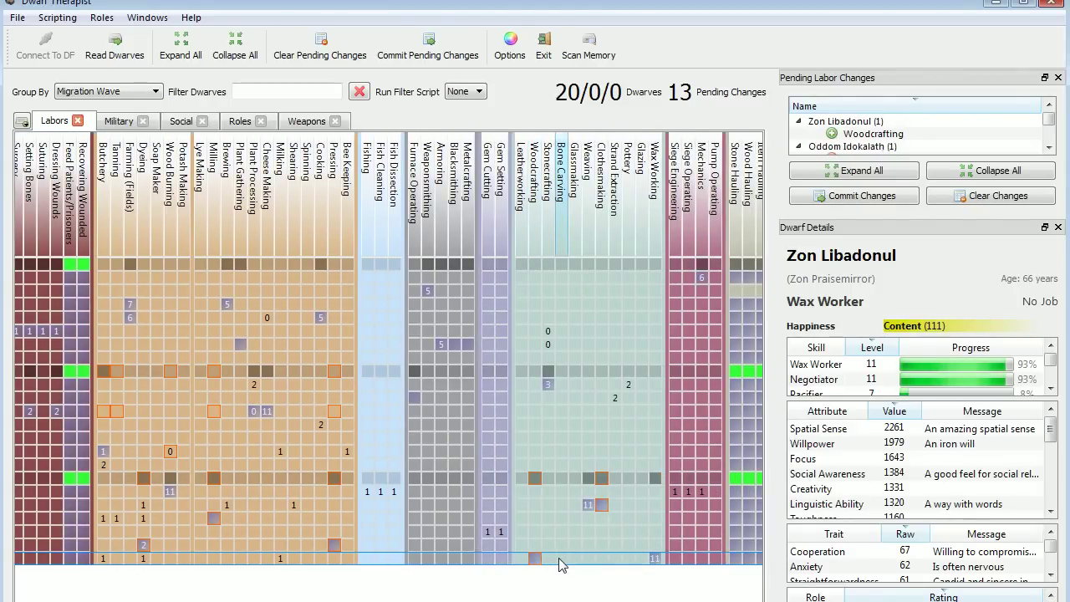
left_click(563, 559)
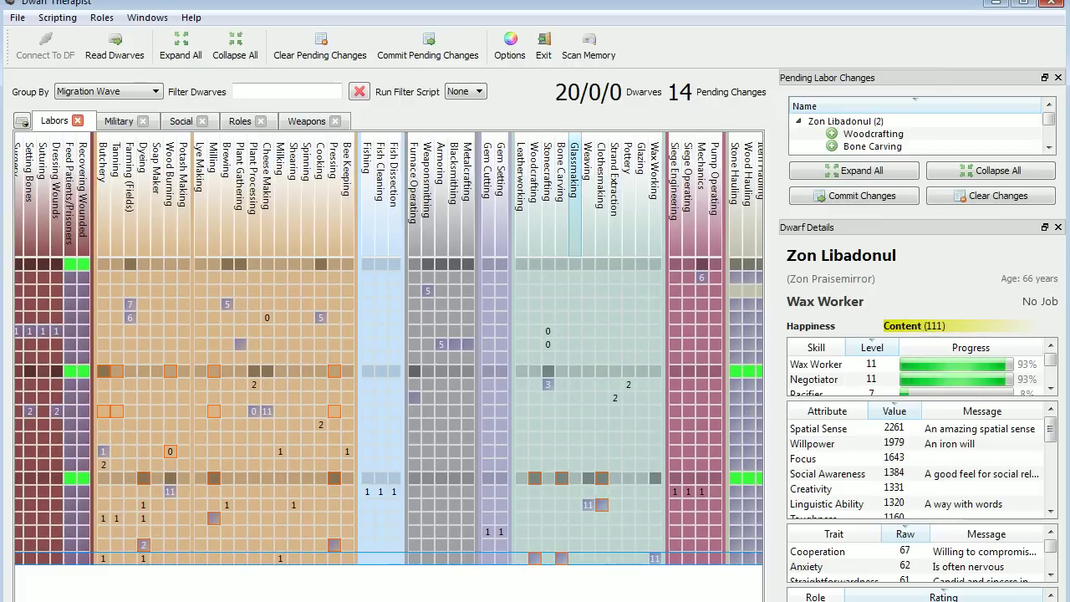
Enable Gem Cutting and Gem Setting for the autumn Miner
scroll(573, 184, "left", 10)
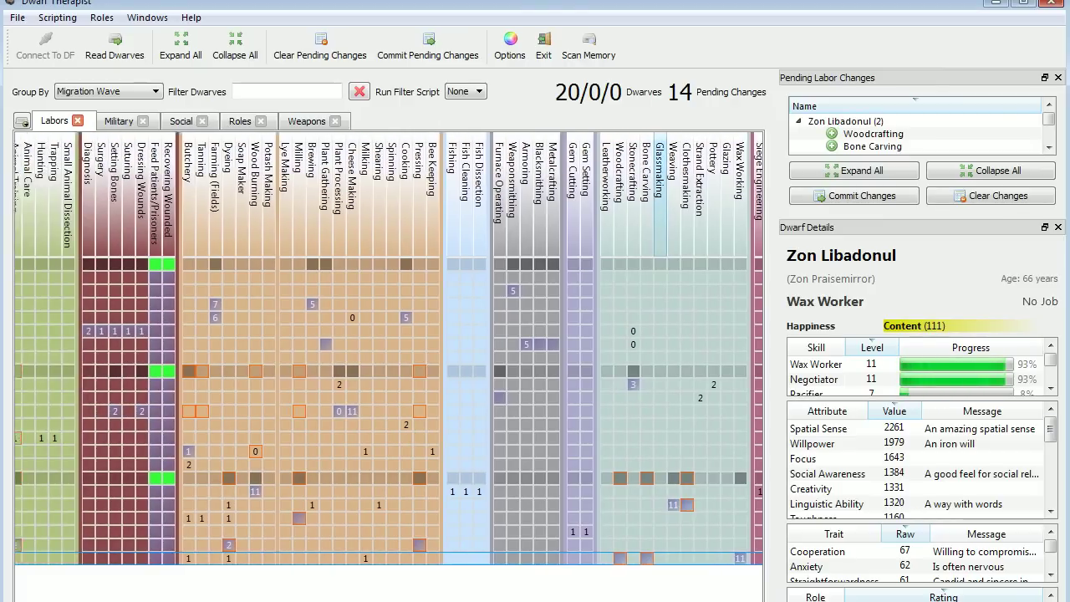
scroll(556, 535, "right", 5)
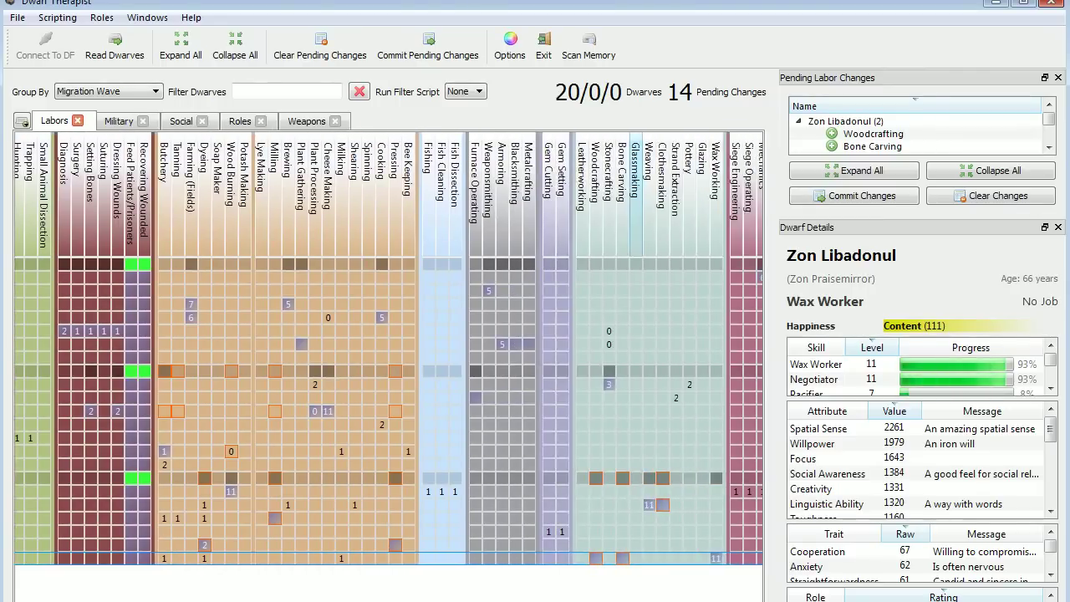
left_click(550, 532)
left_click(562, 533)
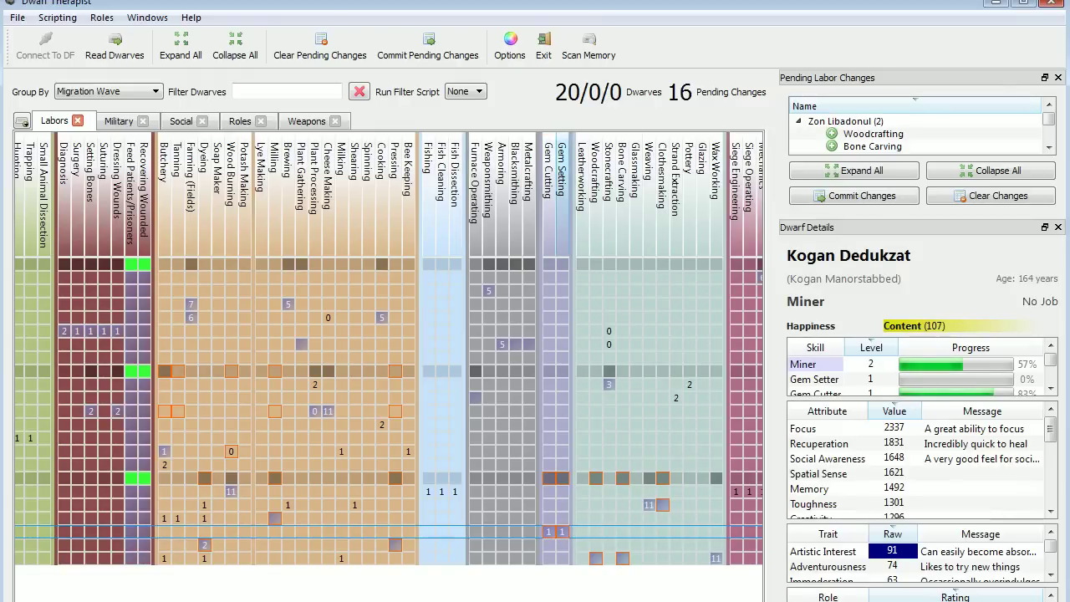
Check the remaining labor columns, commit all pending labor changes, and look over the updated grid
scroll(552, 539, "right", 1)
scroll(388, 349, "right", 4)
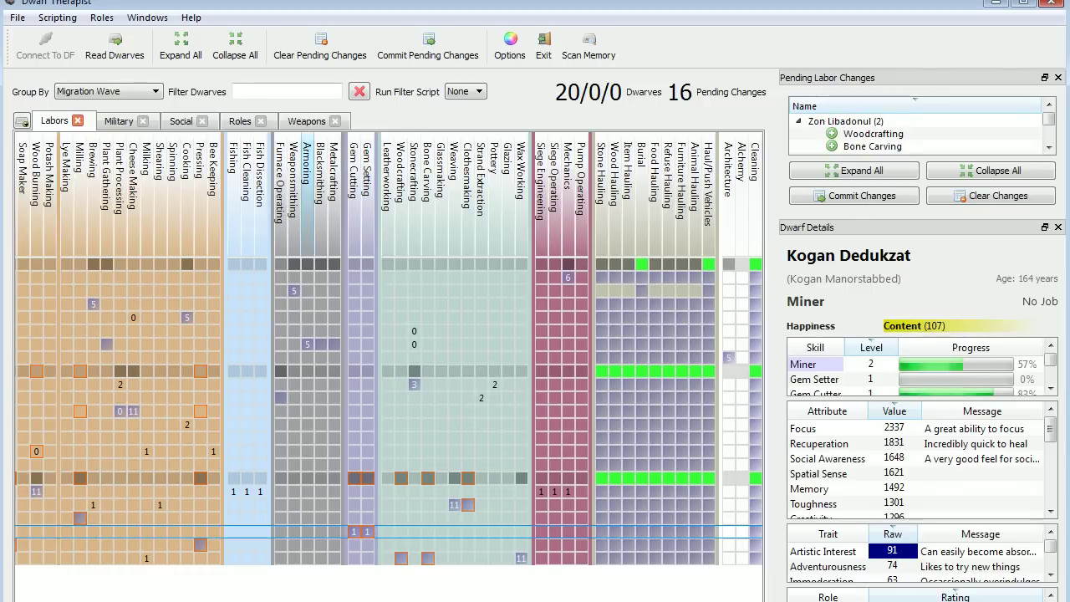
scroll(306, 532, "left", 5)
left_click(845, 198)
scroll(683, 330, "left", 3)
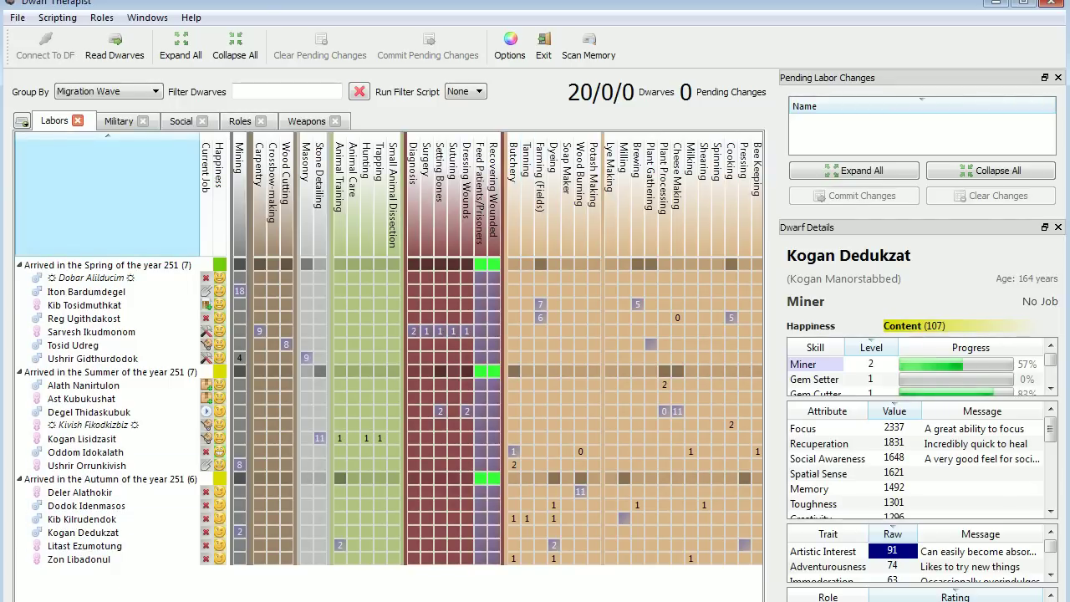
scroll(388, 348, "right", 2)
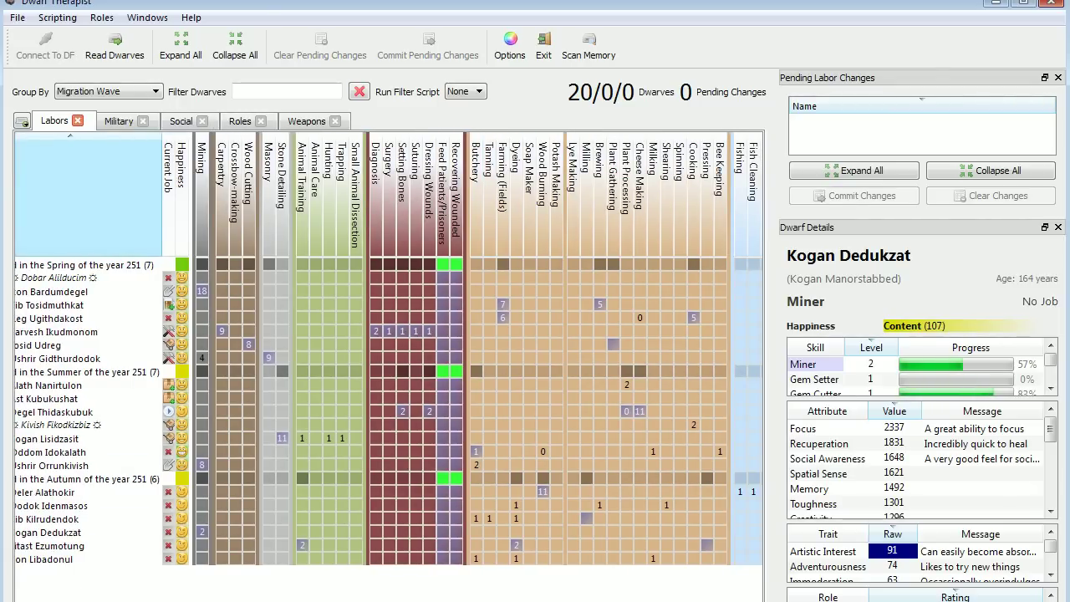
scroll(388, 348, "right", 1)
scroll(388, 348, "left", 3)
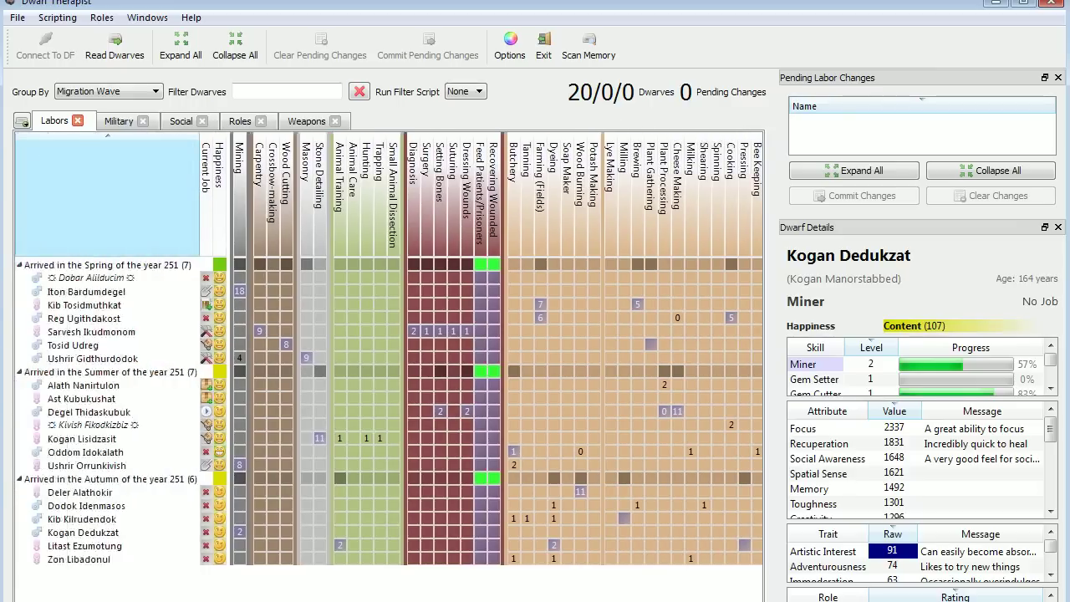
Compare the skills and attributes of the autumn Wood Burner and Weaver, sorting the Weaver's attributes by value in both directions
left_click(99, 493)
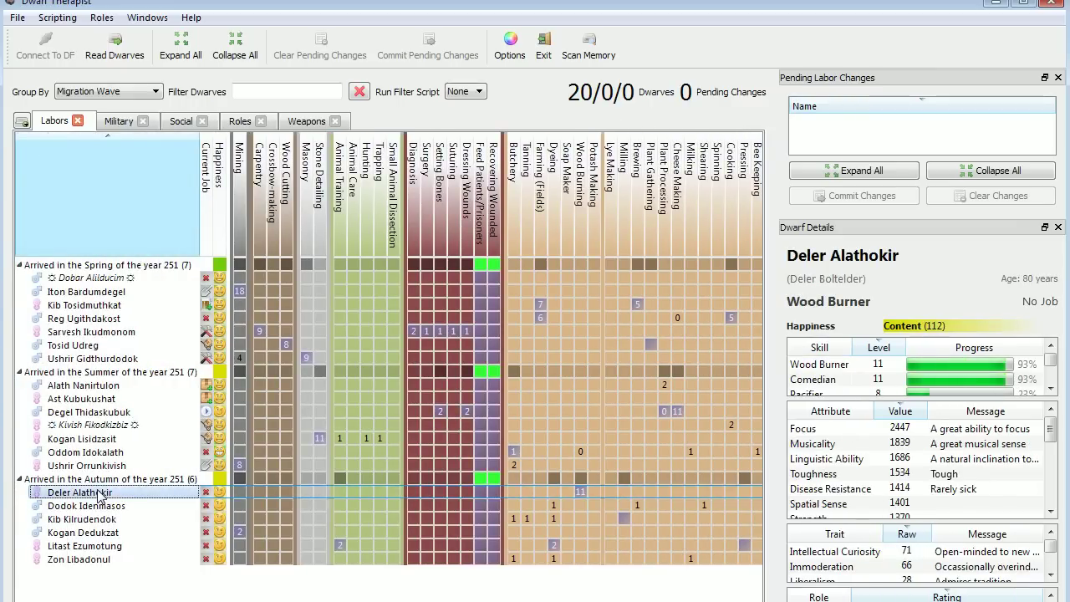
left_click(101, 506)
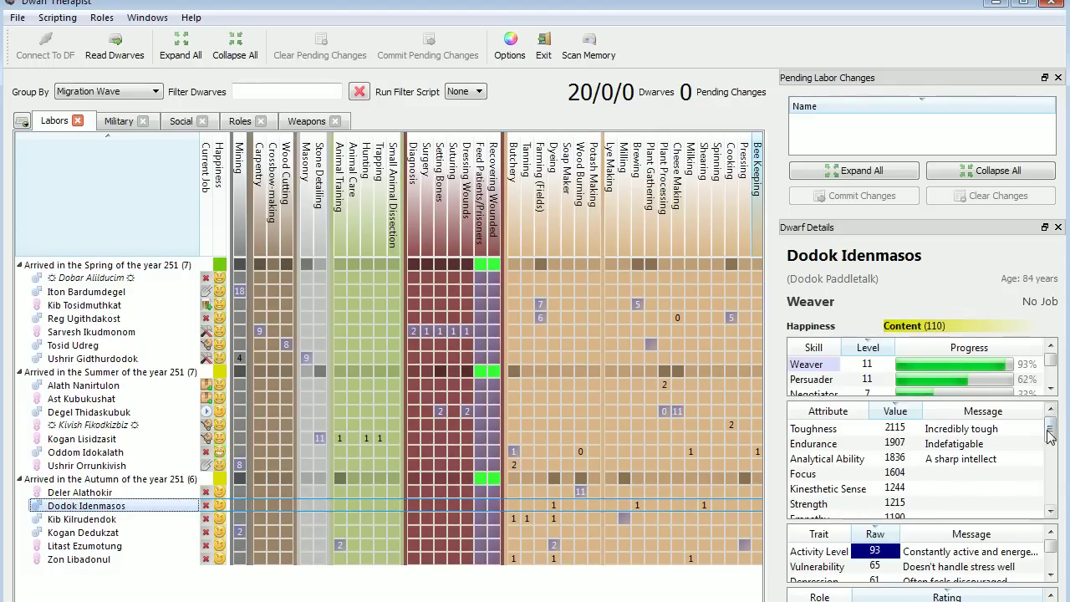
mouse_move(1051, 427)
left_mouse_down()
mouse_move(1052, 481)
mouse_move(1056, 415)
left_mouse_up()
left_click(899, 411)
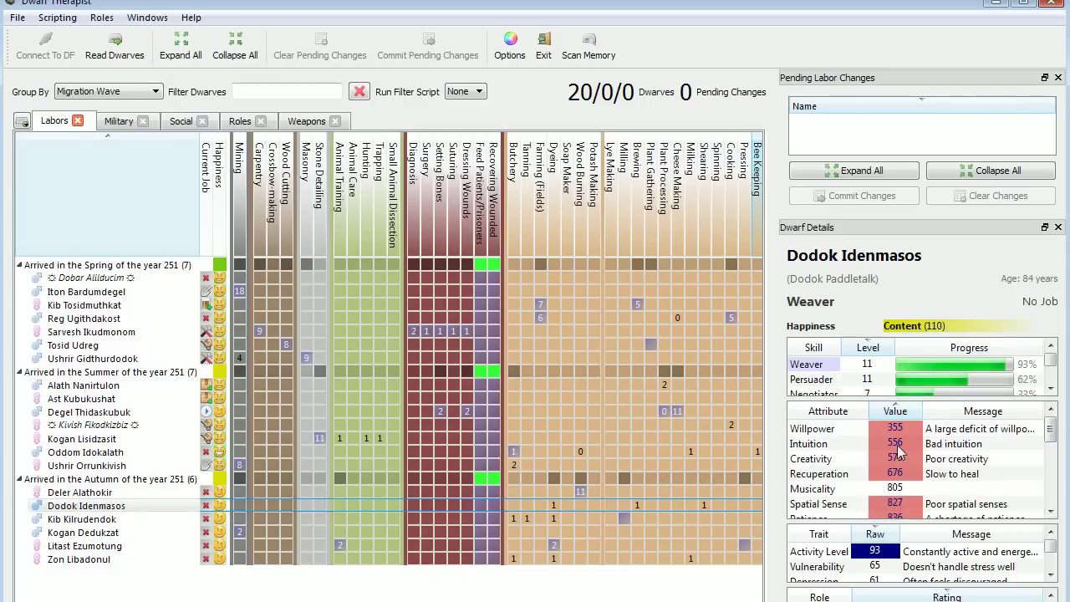
left_click(895, 411)
Examine the skills, attributes and traits of the autumn Farmer, Miner, Animal Trainer and Wax Worker
left_click(120, 519)
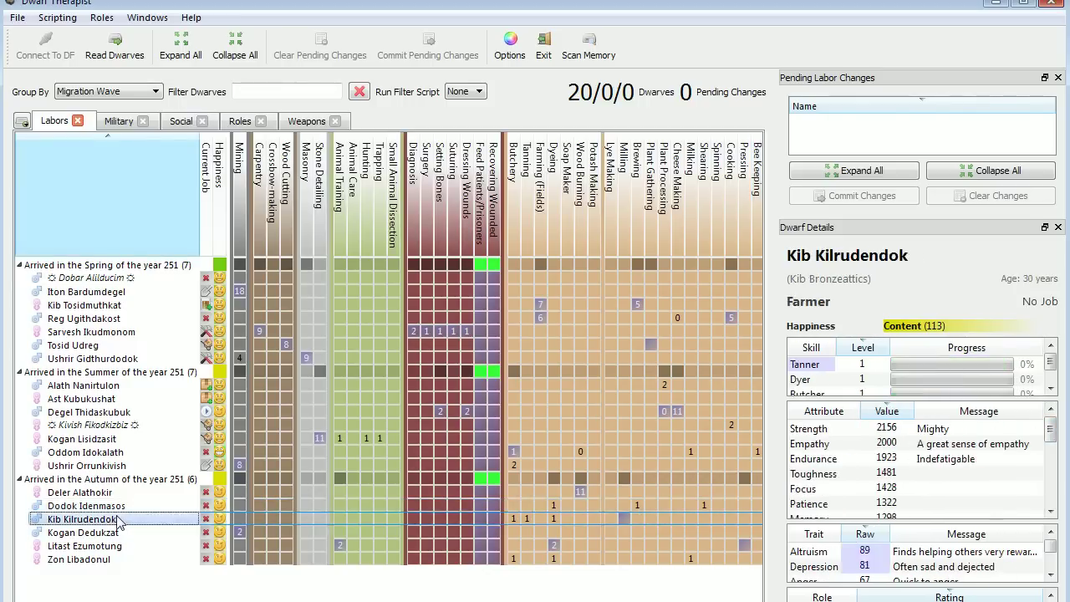
mouse_move(97, 522)
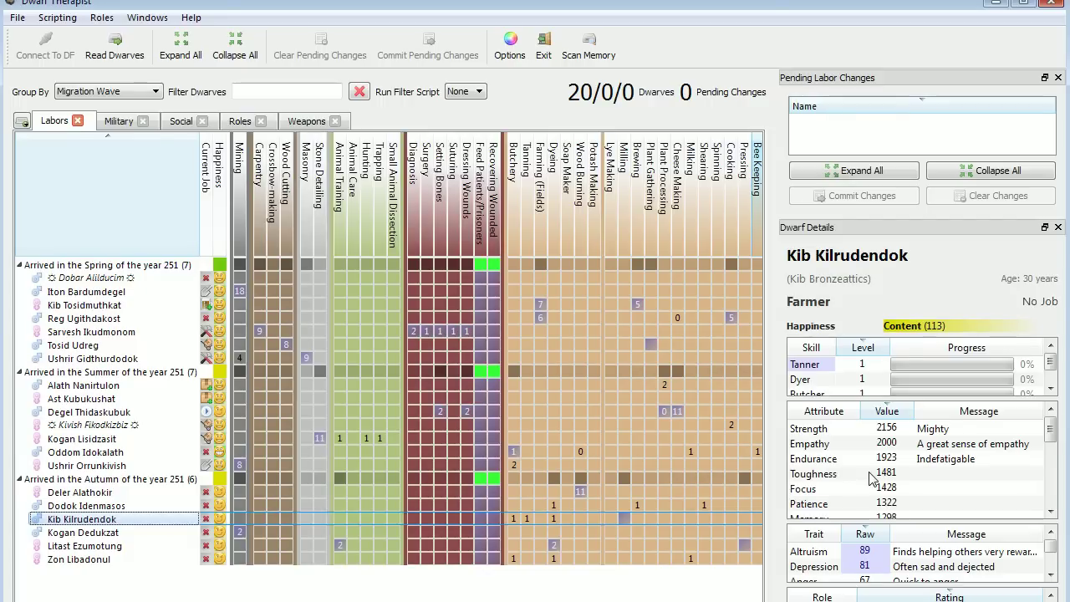
mouse_move(1051, 430)
left_mouse_down()
mouse_move(1051, 498)
mouse_move(1050, 418)
left_mouse_up()
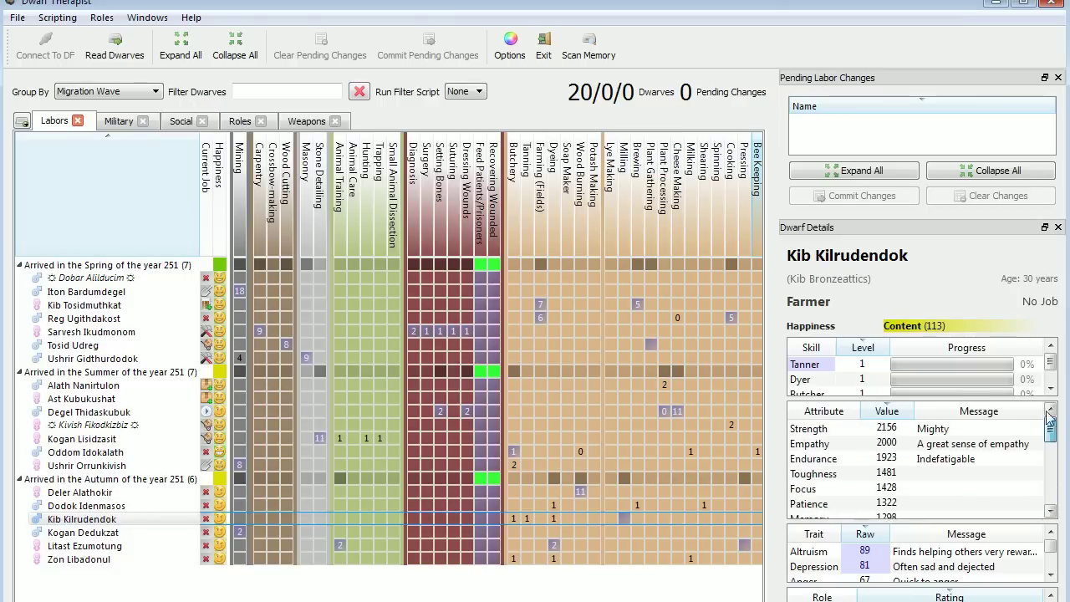
left_click(93, 534)
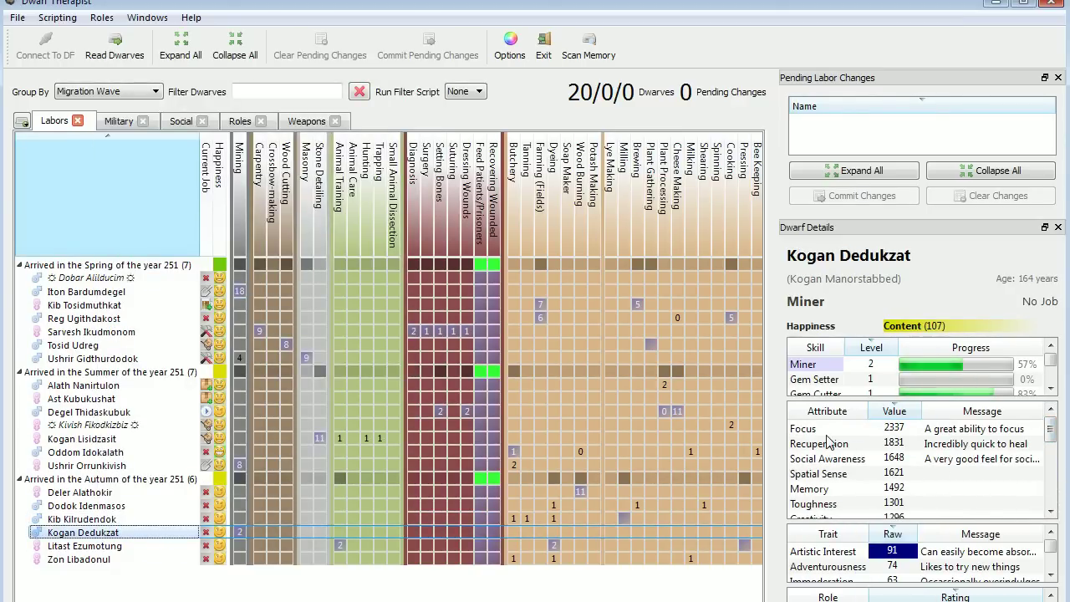
left_click(84, 546)
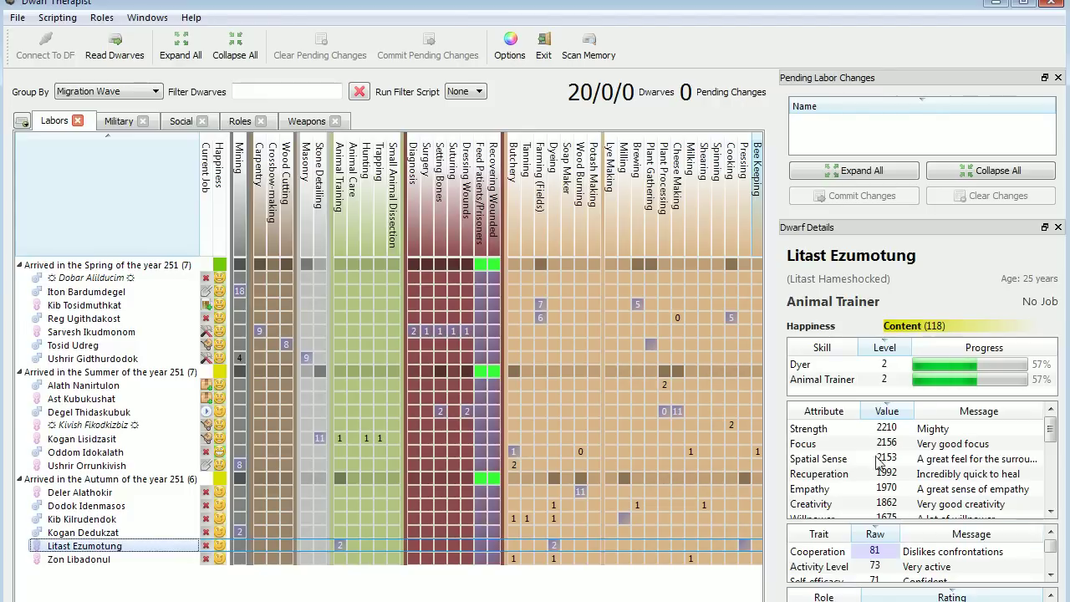
left_click(90, 560)
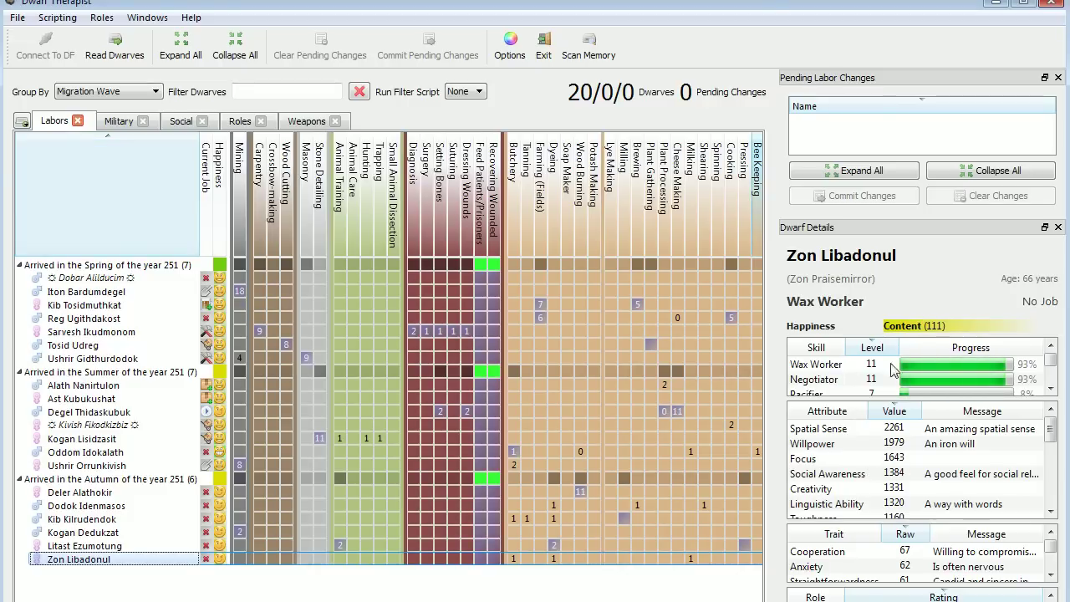
Review the committed labors of all migration waves across the grid, from Mining through the crafting and hauling columns
scroll(388, 348, "right", 5)
scroll(388, 347, "right", 5)
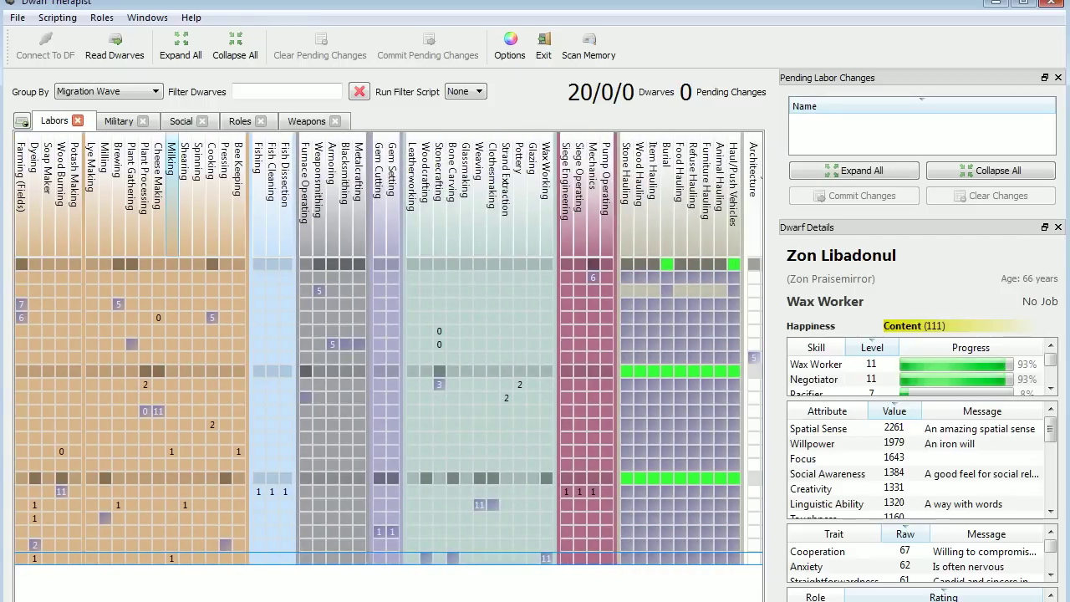
scroll(388, 347, "left", 3)
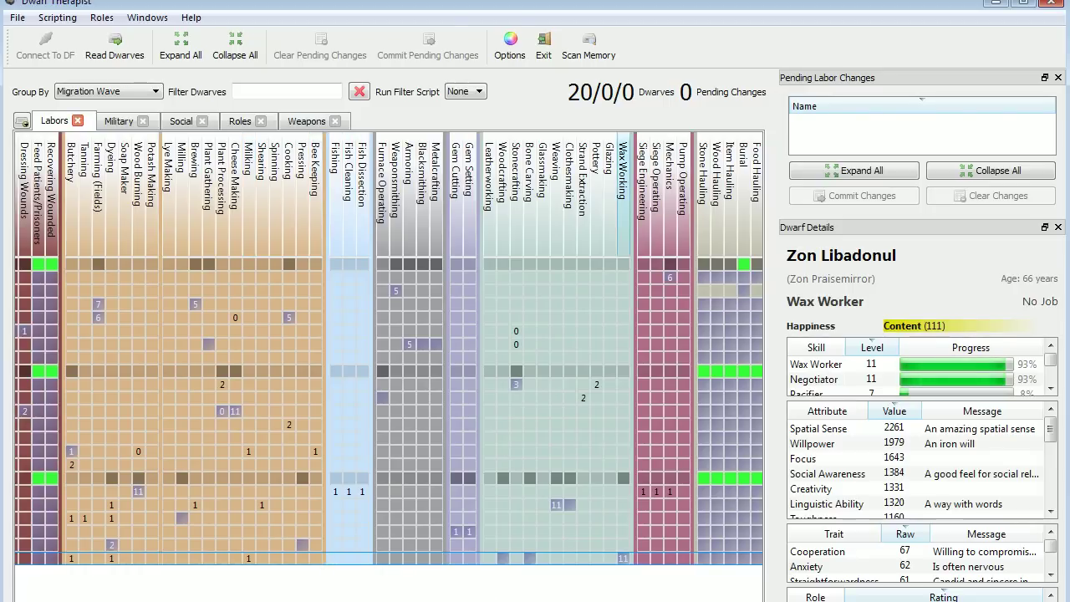
scroll(388, 348, "right", 2)
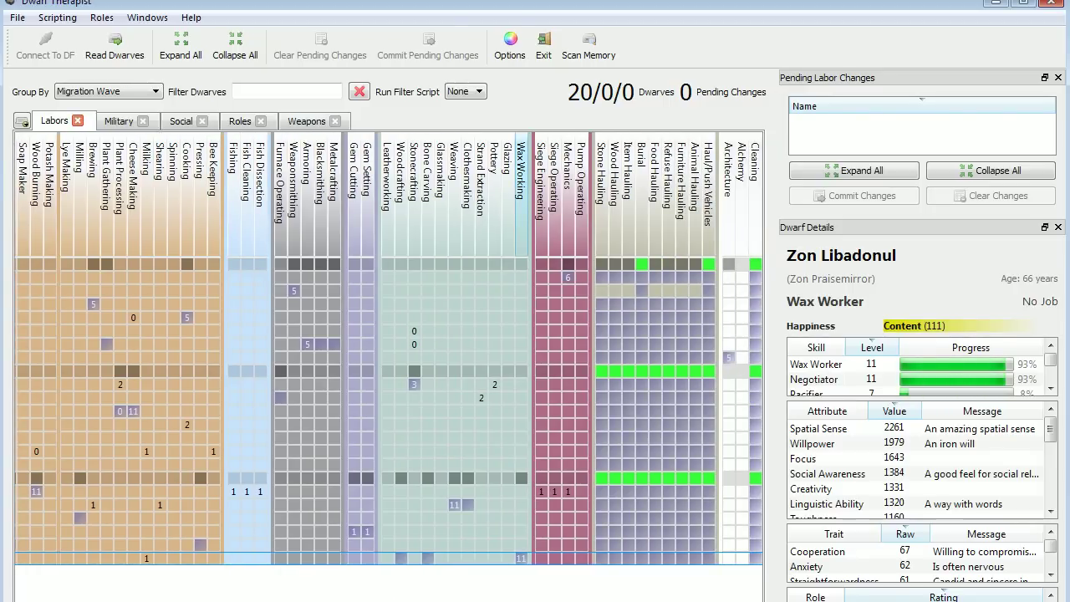
scroll(388, 348, "left", 9)
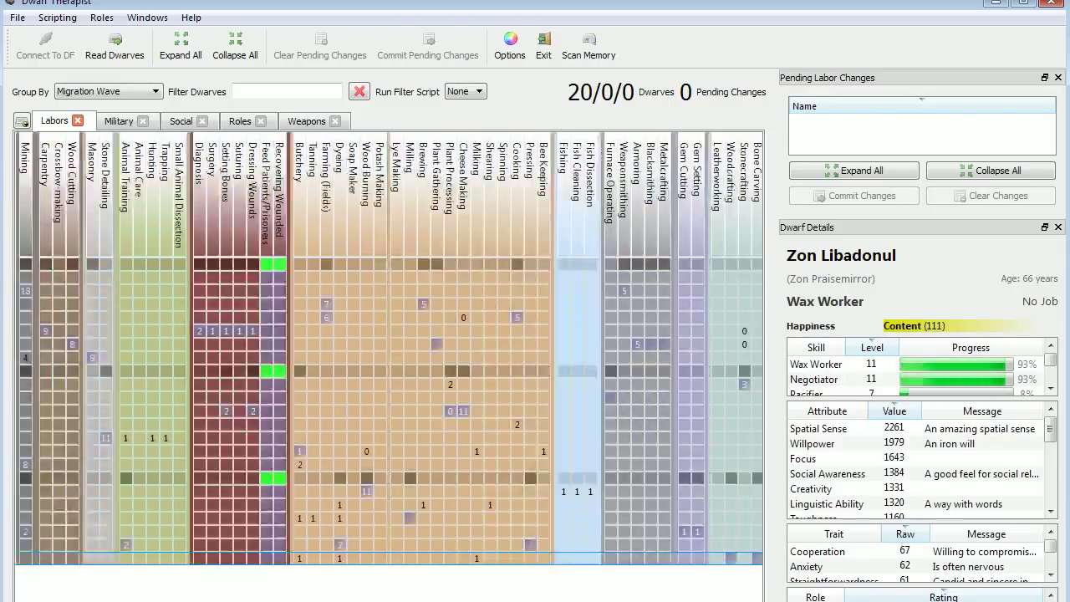
scroll(388, 348, "left", 2)
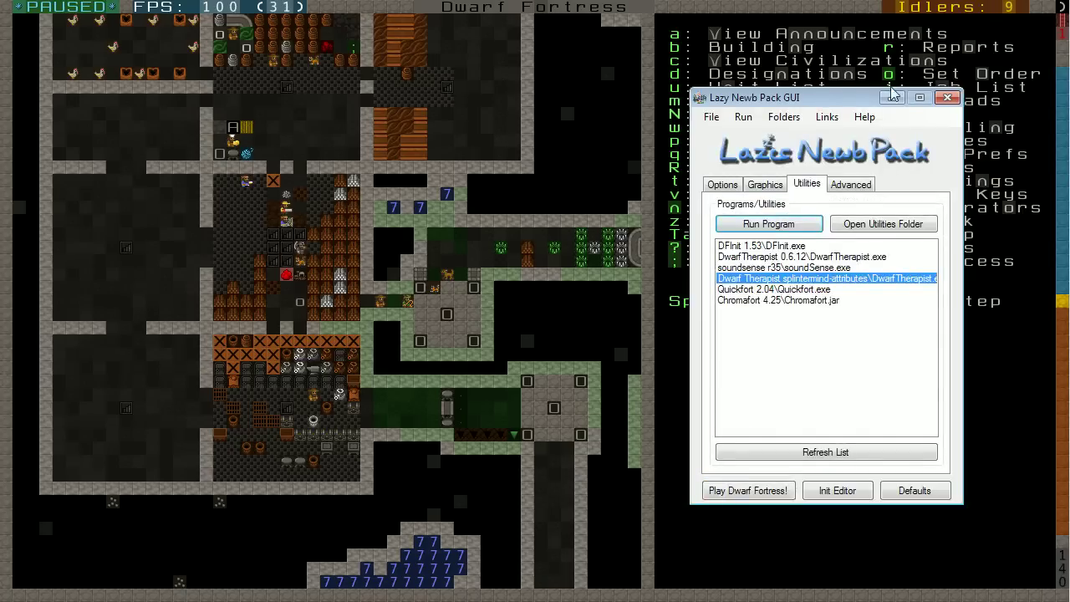
Switch to Dwarf Fortress, minimize the Lazy Newb Pack window, and check the fortress status overview
left_click(893, 97)
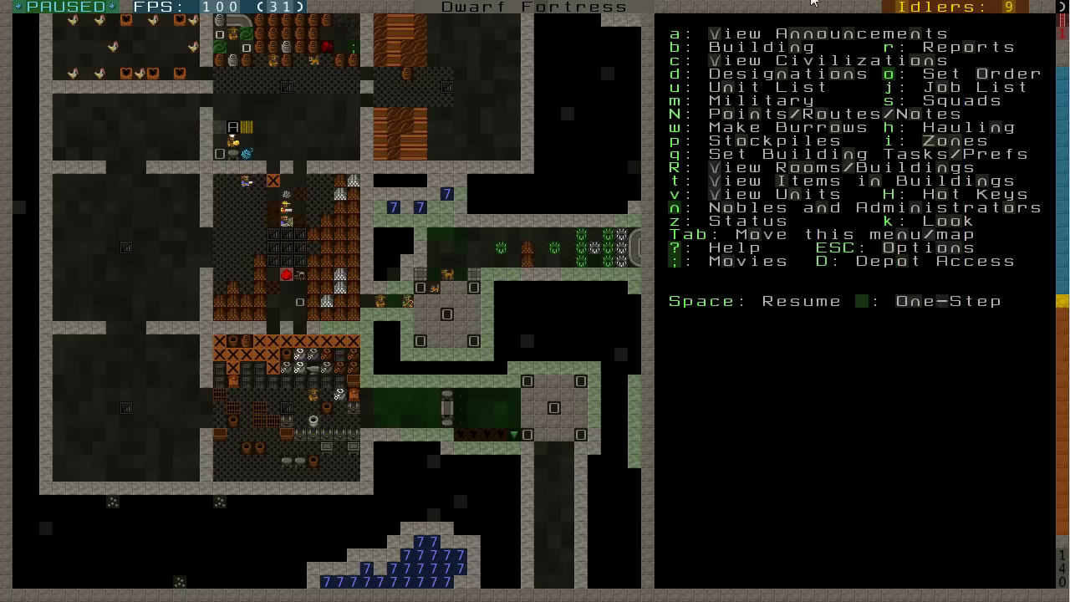
key("z")
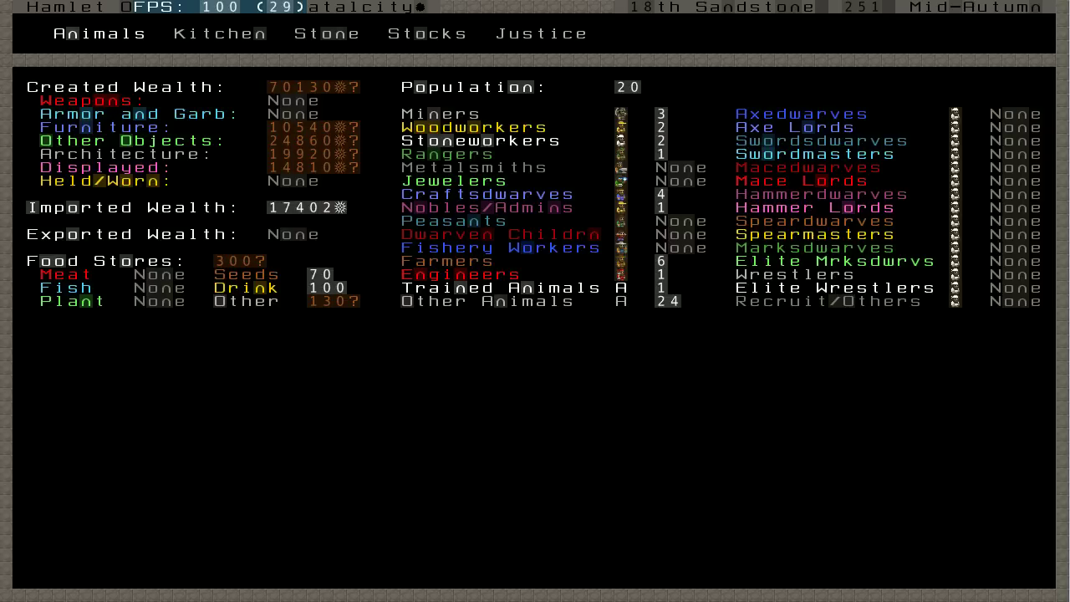
key("Escape")
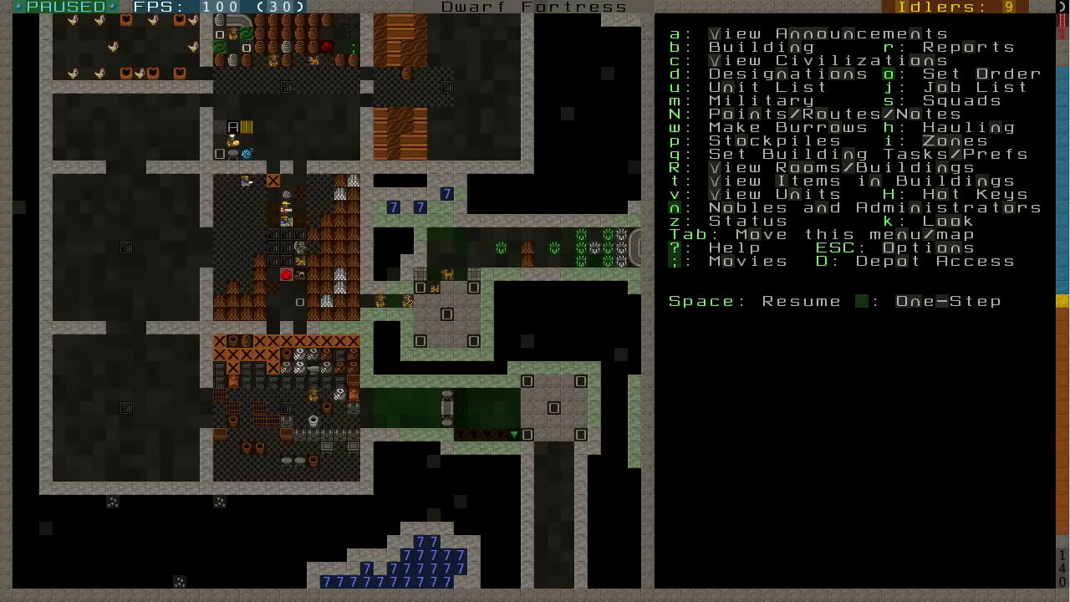
Survey the current fortress level, from the southern corridor and pool to the stockpiles, workshops and empty western rooms
key("shift+Down")
key("shift+Down")
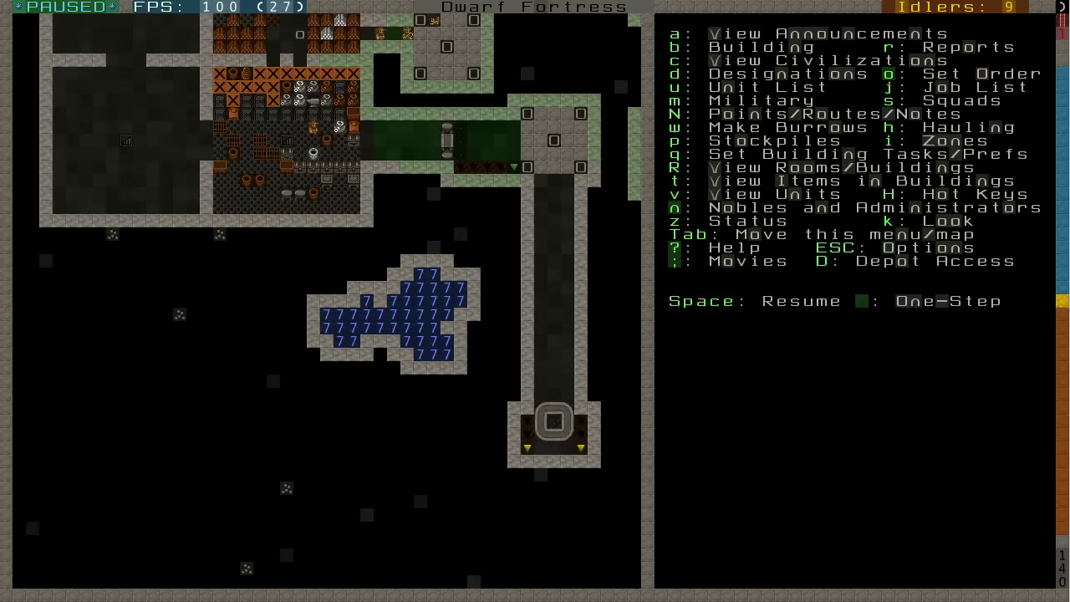
key("shift+Up")
key("shift+Up")
key("shift+Up")
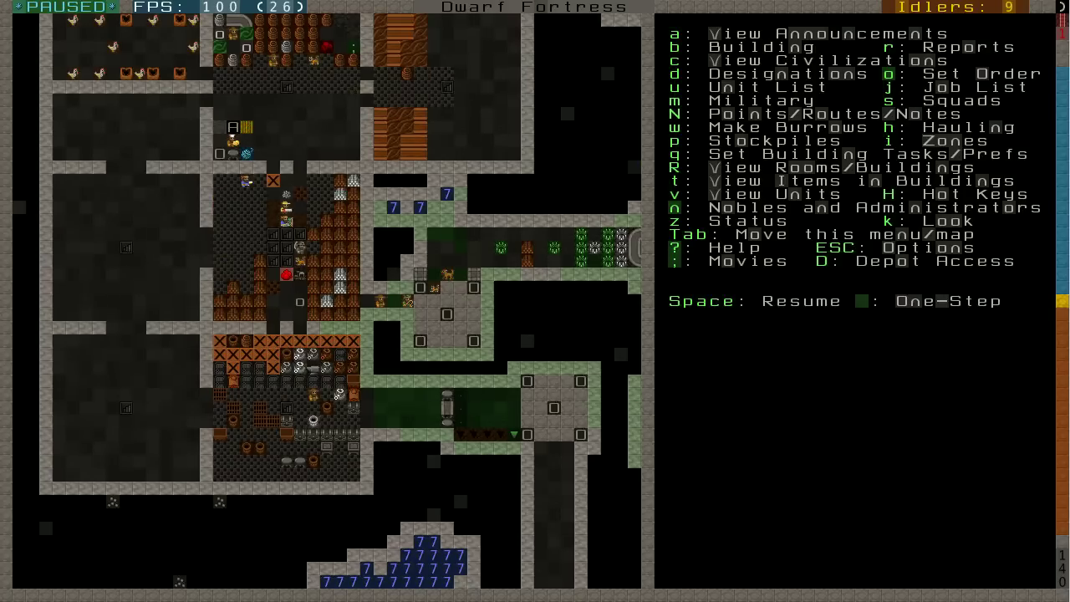
key("shift+Left")
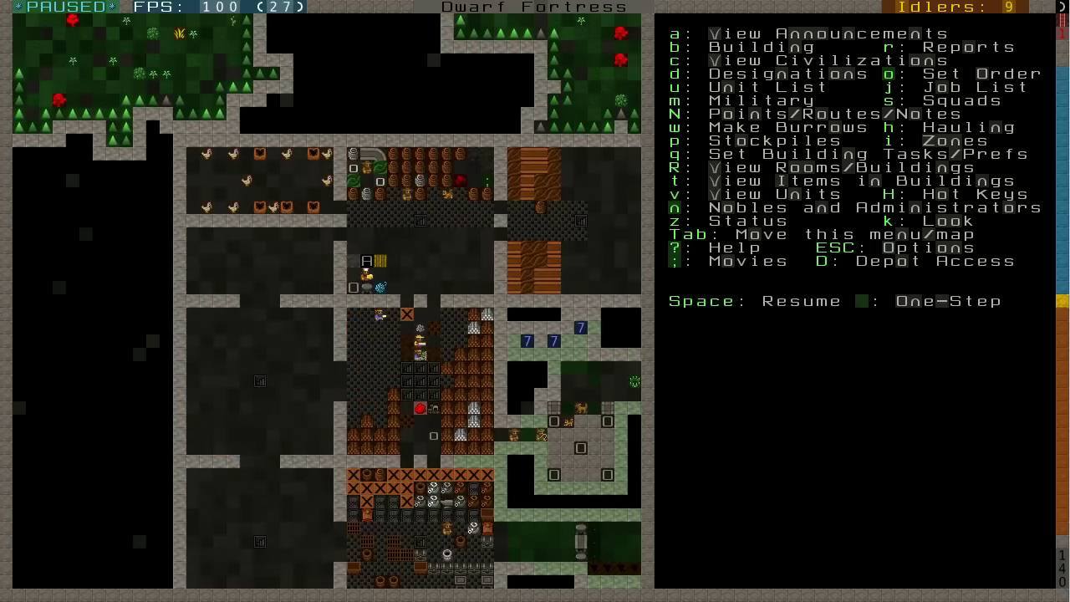
key("shift+Down")
key("shift+Right")
key("shift+Up")
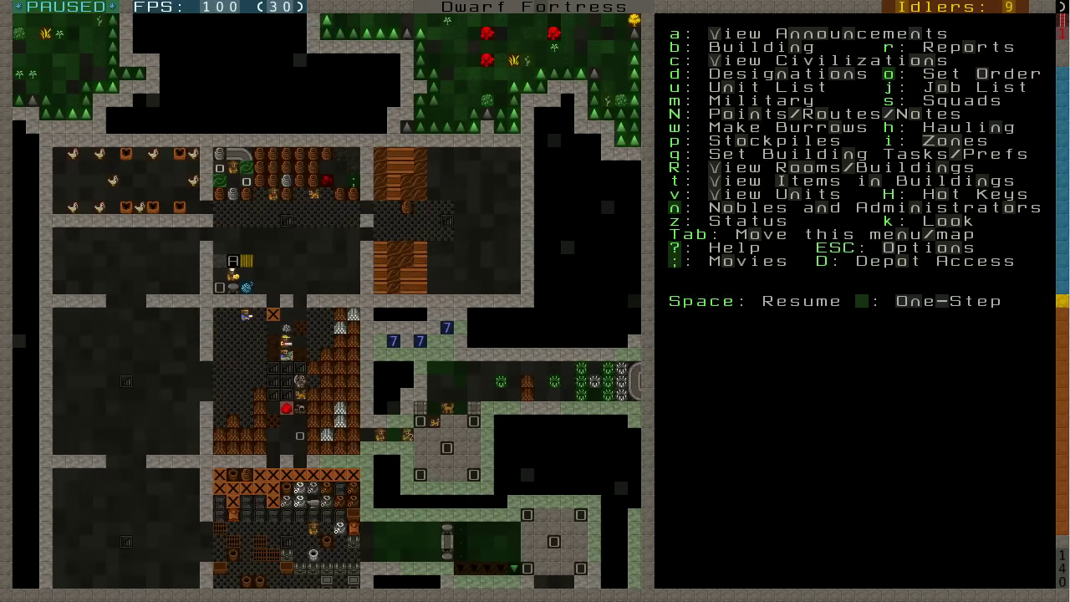
key("shift+Left")
key("shift+Down")
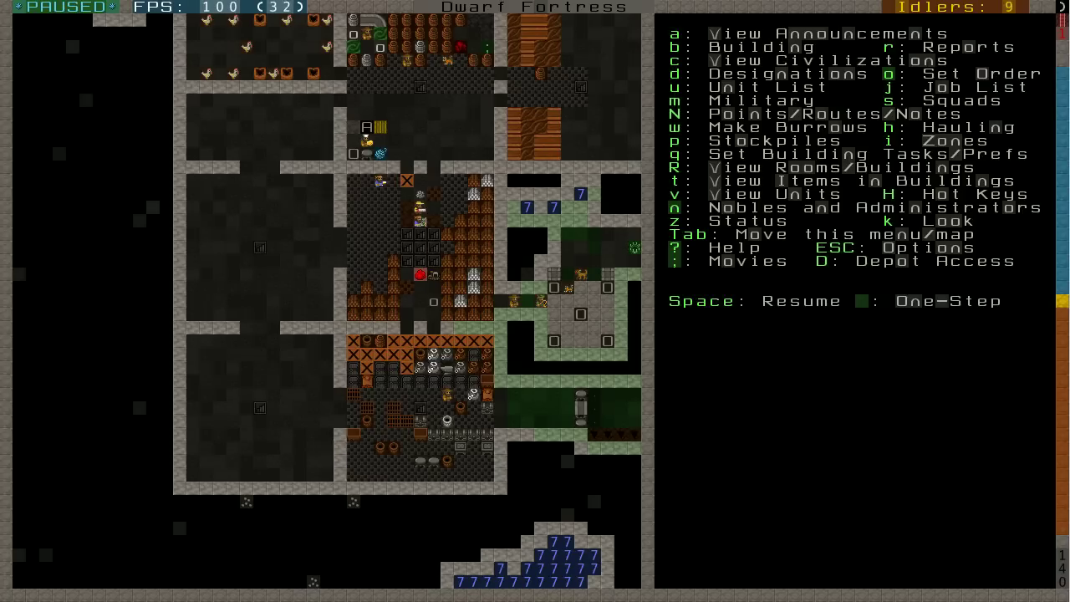
key("shift+Right")
key("shift+Up")
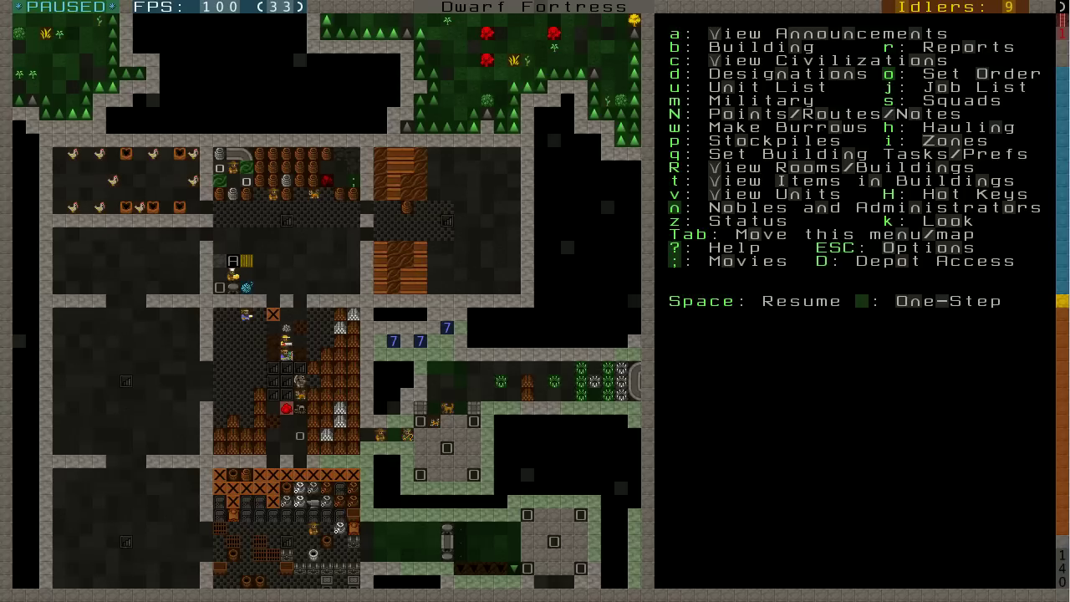
Check the queued tasks of the Carpenter's Workshop and the Farmer's Workshop
key("q")
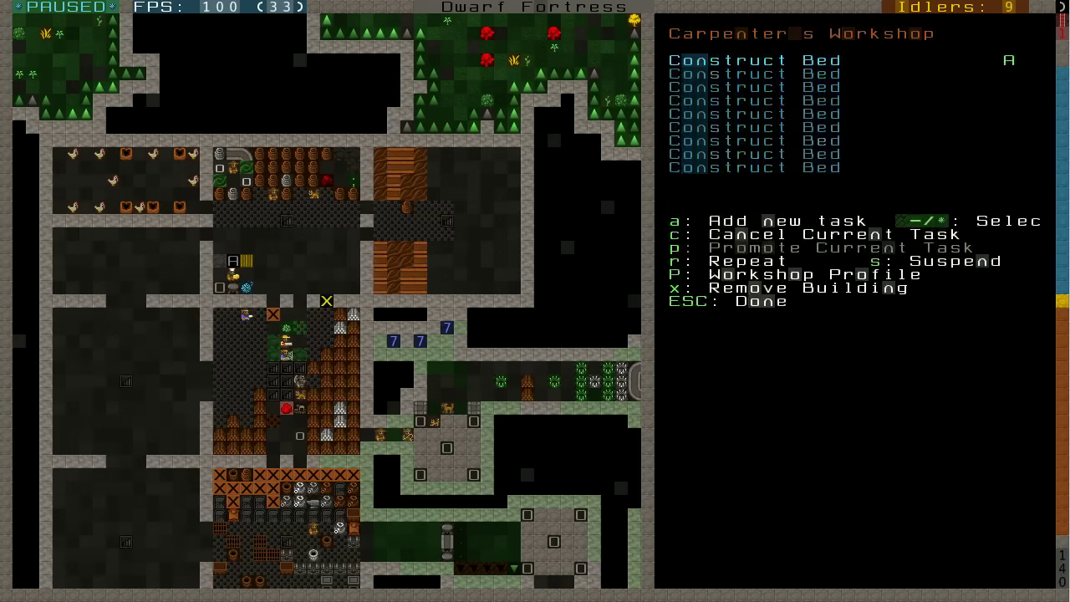
key("Up")
key("Up")
key("Left")
key("Left")
key("Left")
key("Left")
key("Left")
key("Down")
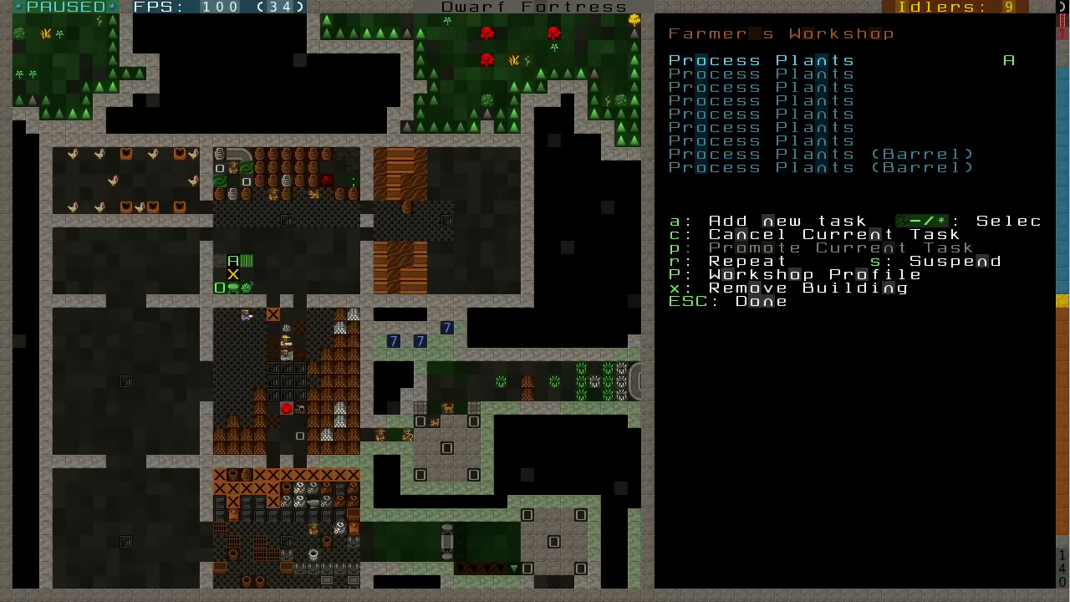
key("Escape")
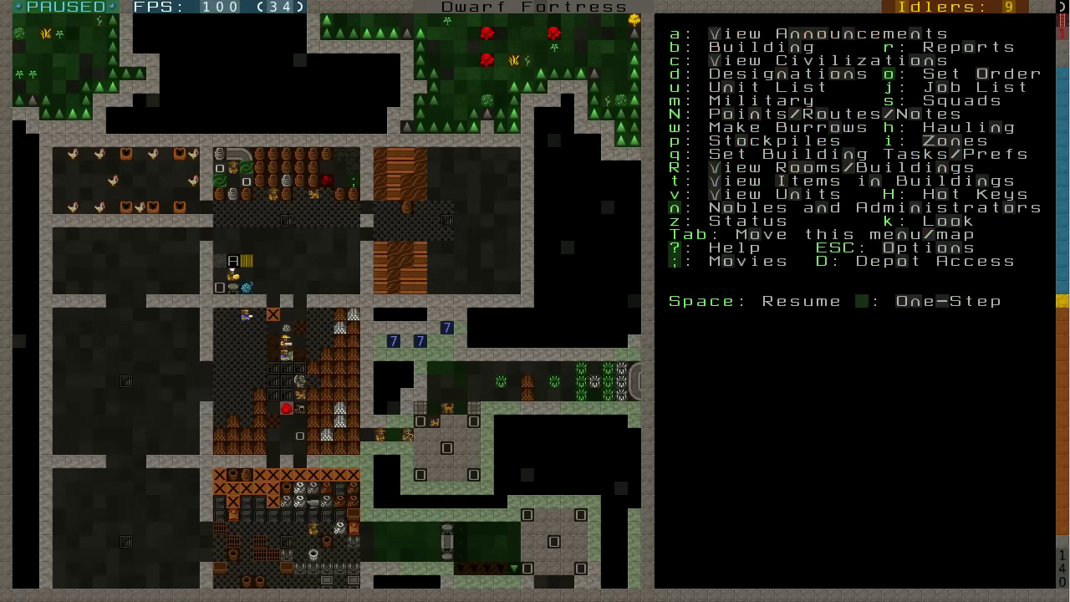